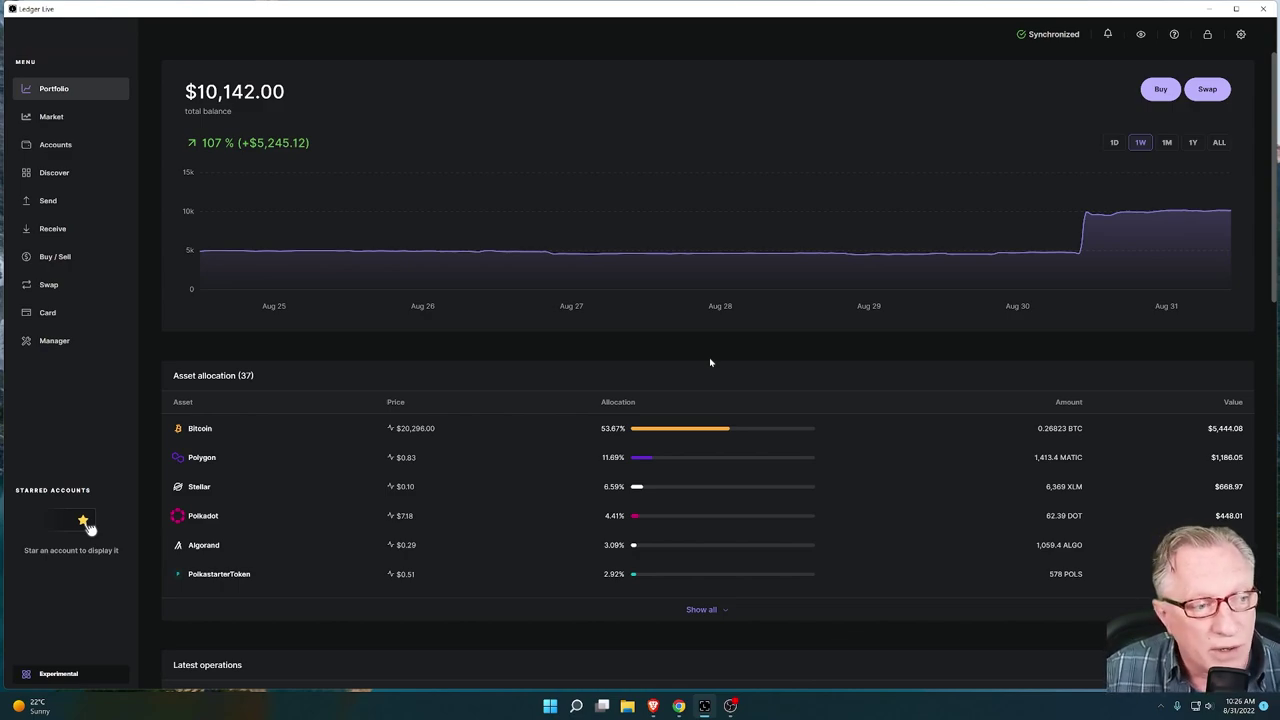
Examine the full list of accounts, from the highest balance to the lowest, with their coins and balances
mouse_move(523, 228)
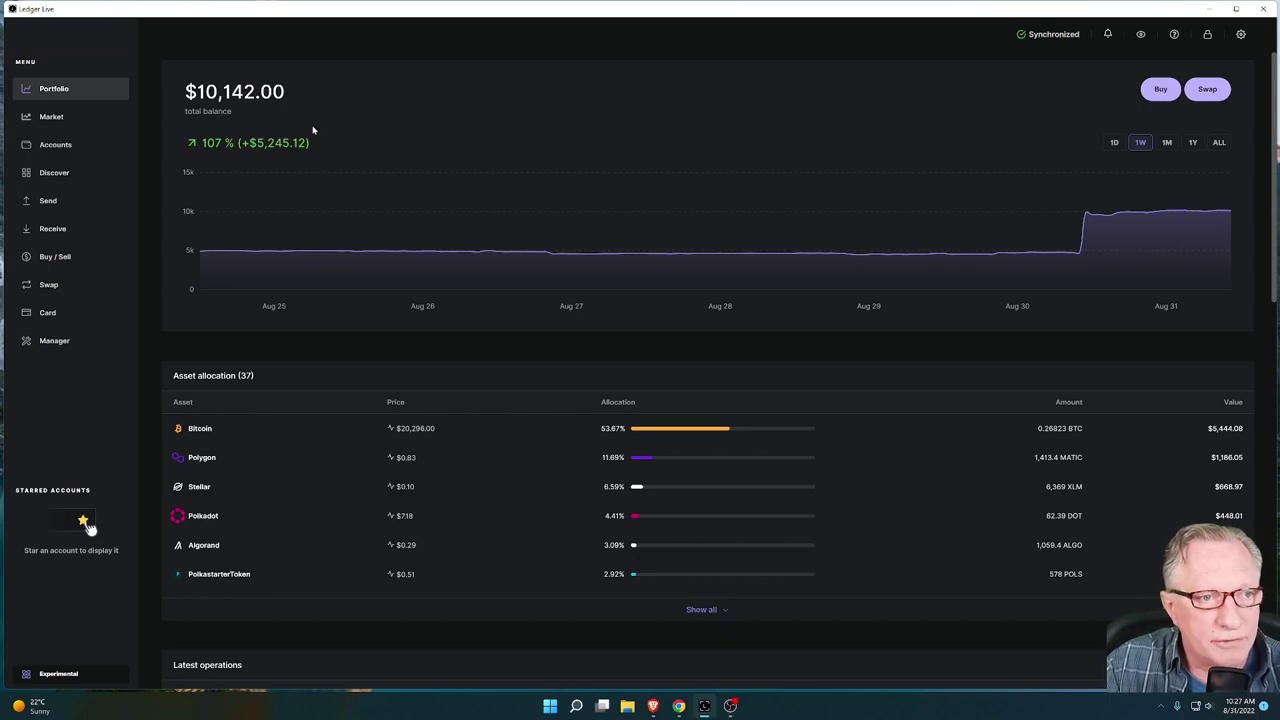
click(54, 145)
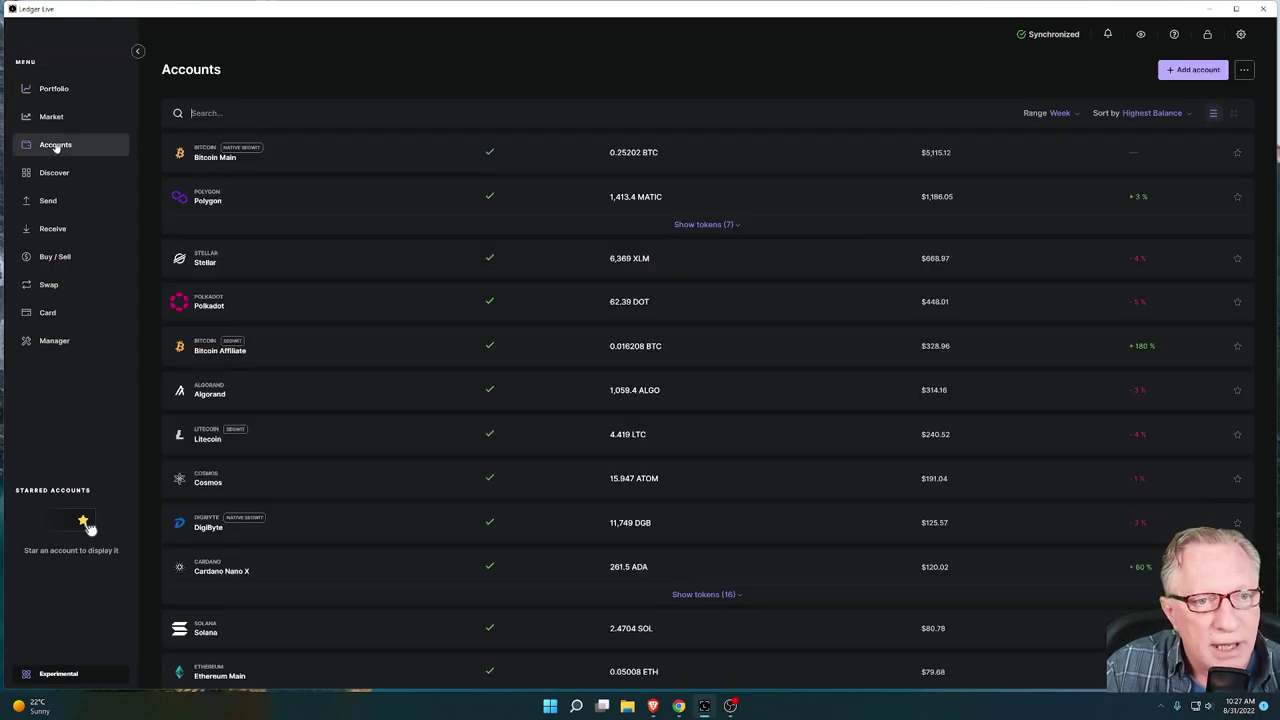
scroll(489, 294, down, 3)
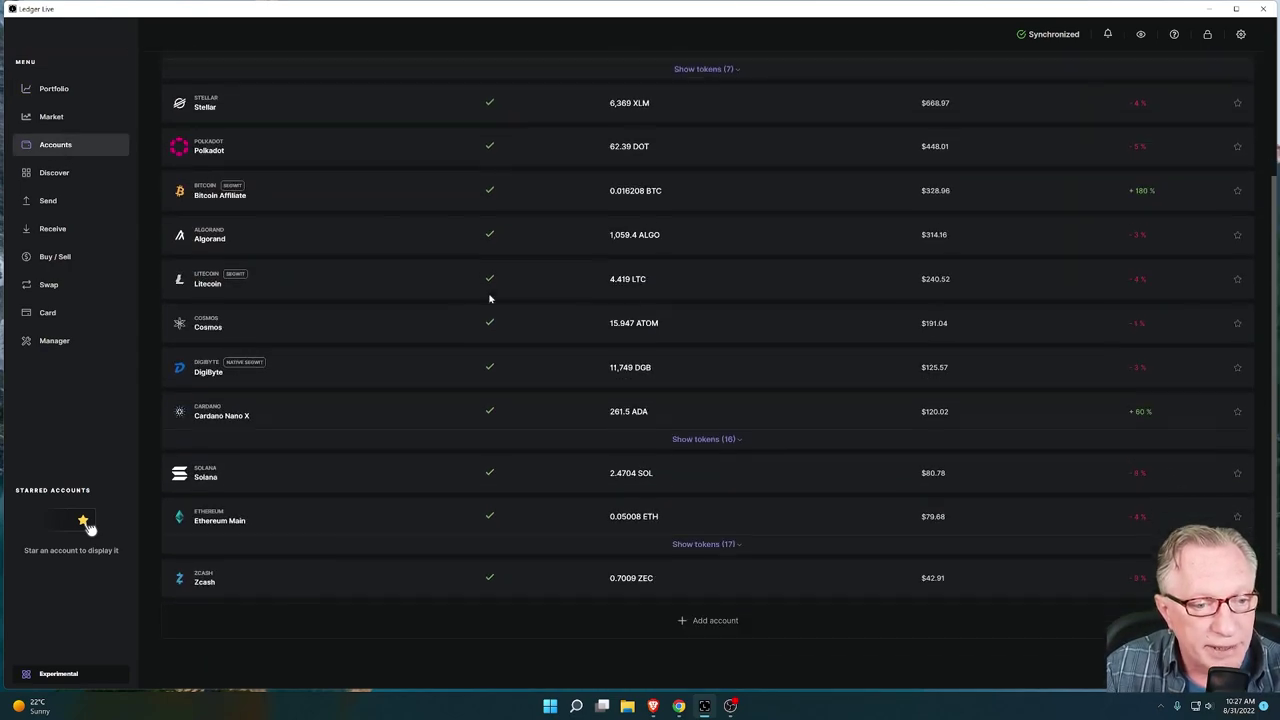
scroll(489, 260, up, 3)
scroll(471, 290, down, 2)
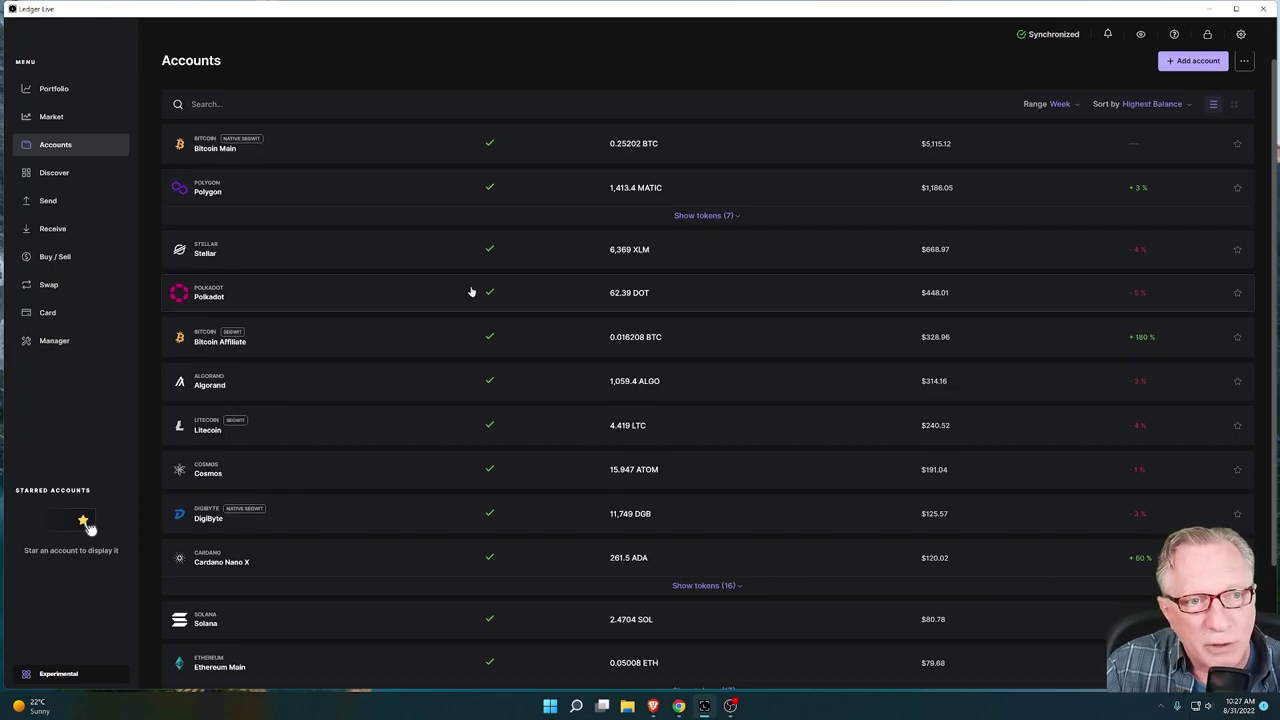
scroll(471, 295, up, 2)
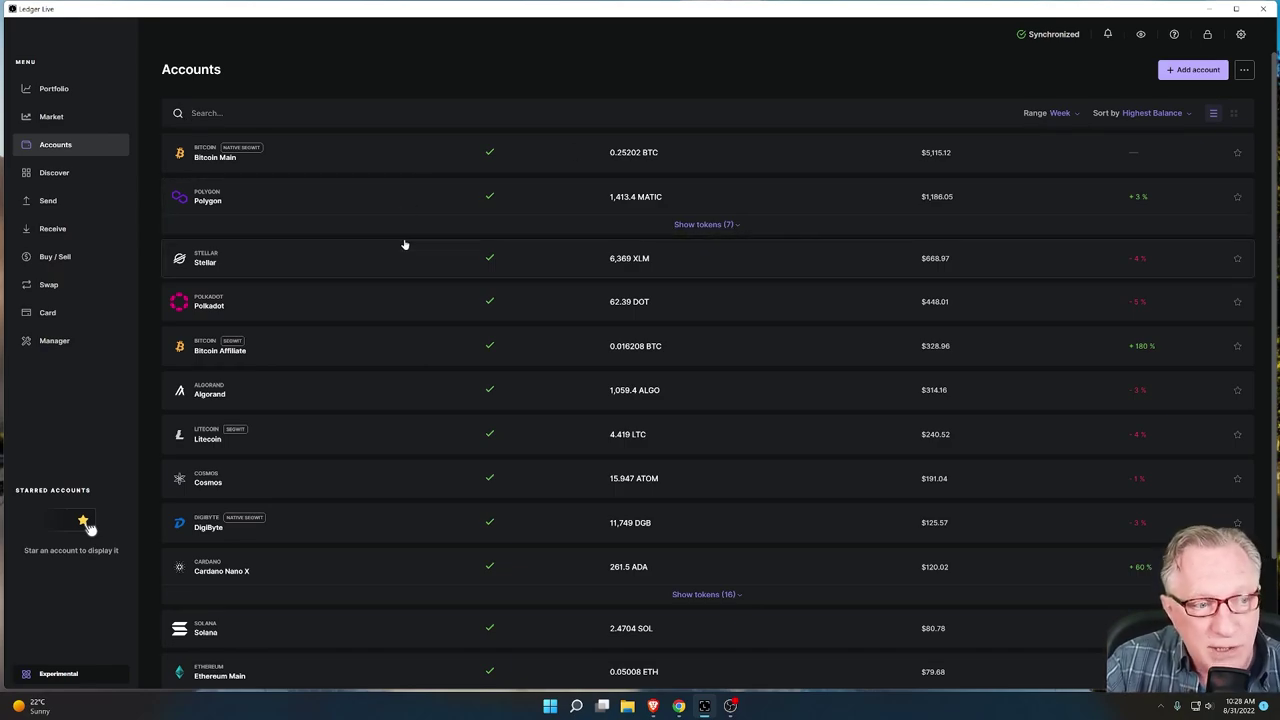
scroll(403, 250, down, 3)
scroll(394, 434, up, 3)
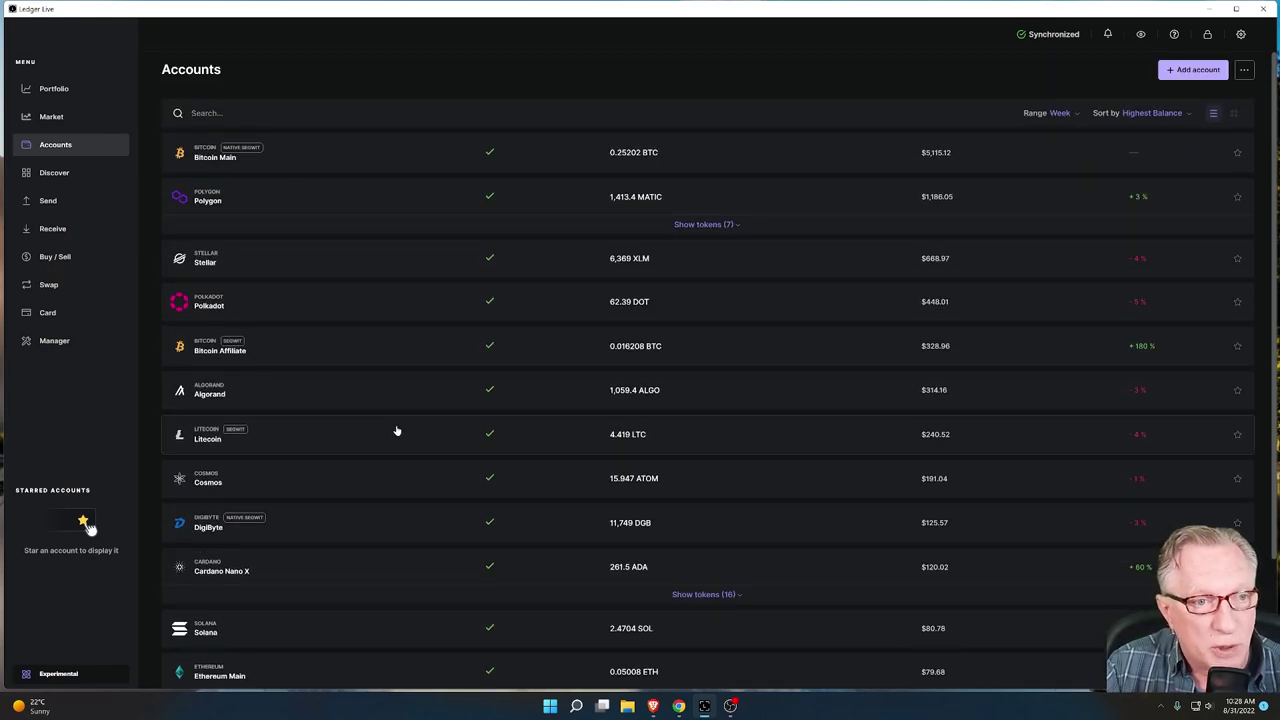
scroll(423, 340, down, 2)
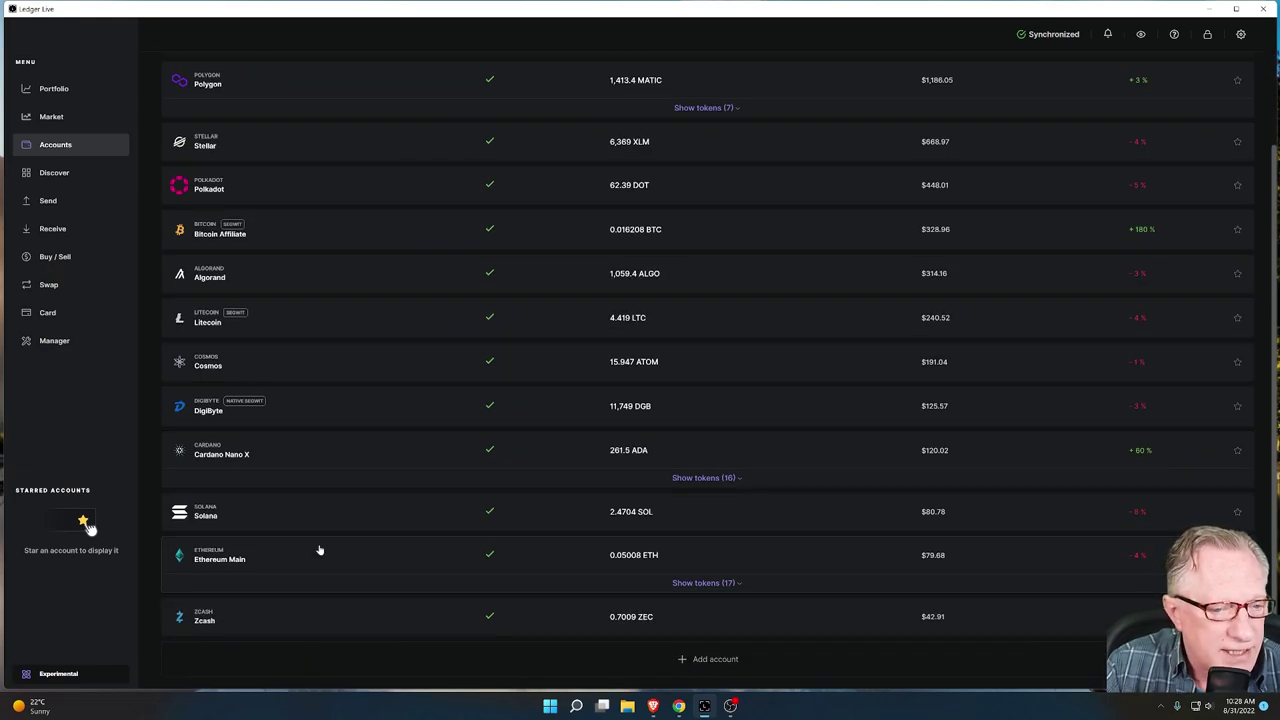
scroll(371, 357, up, 2)
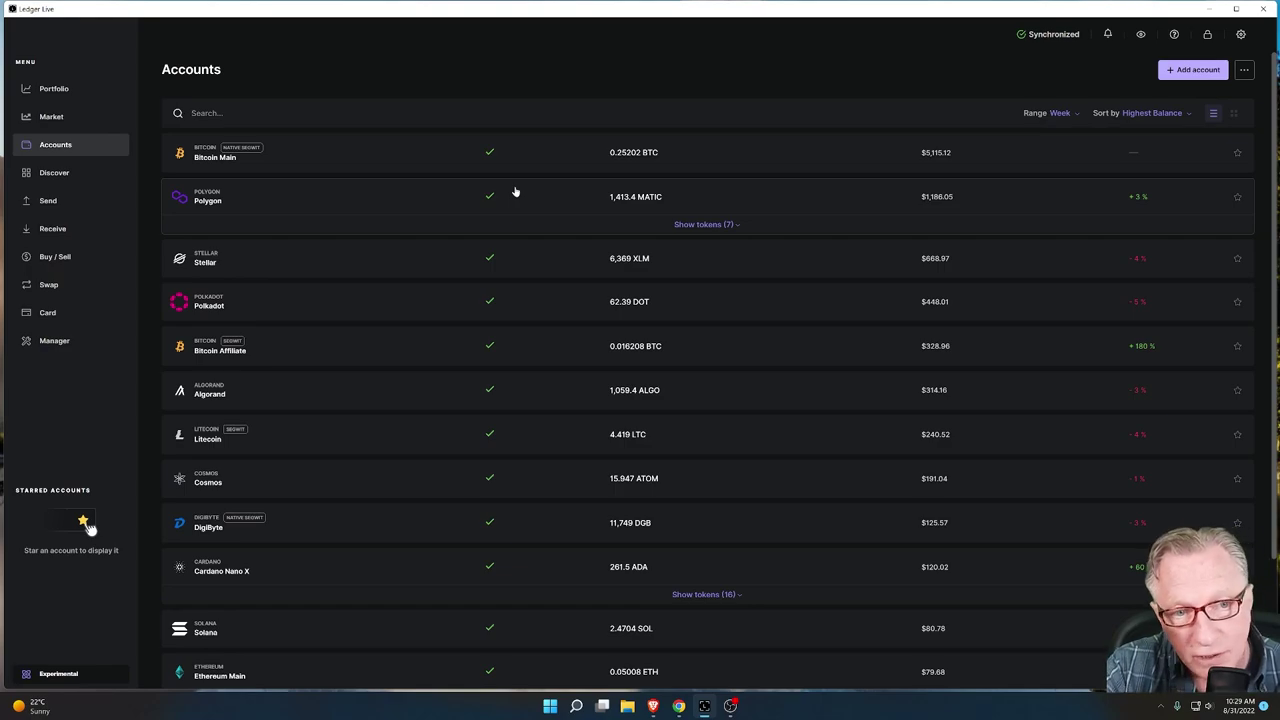
scroll(486, 351, down, 3)
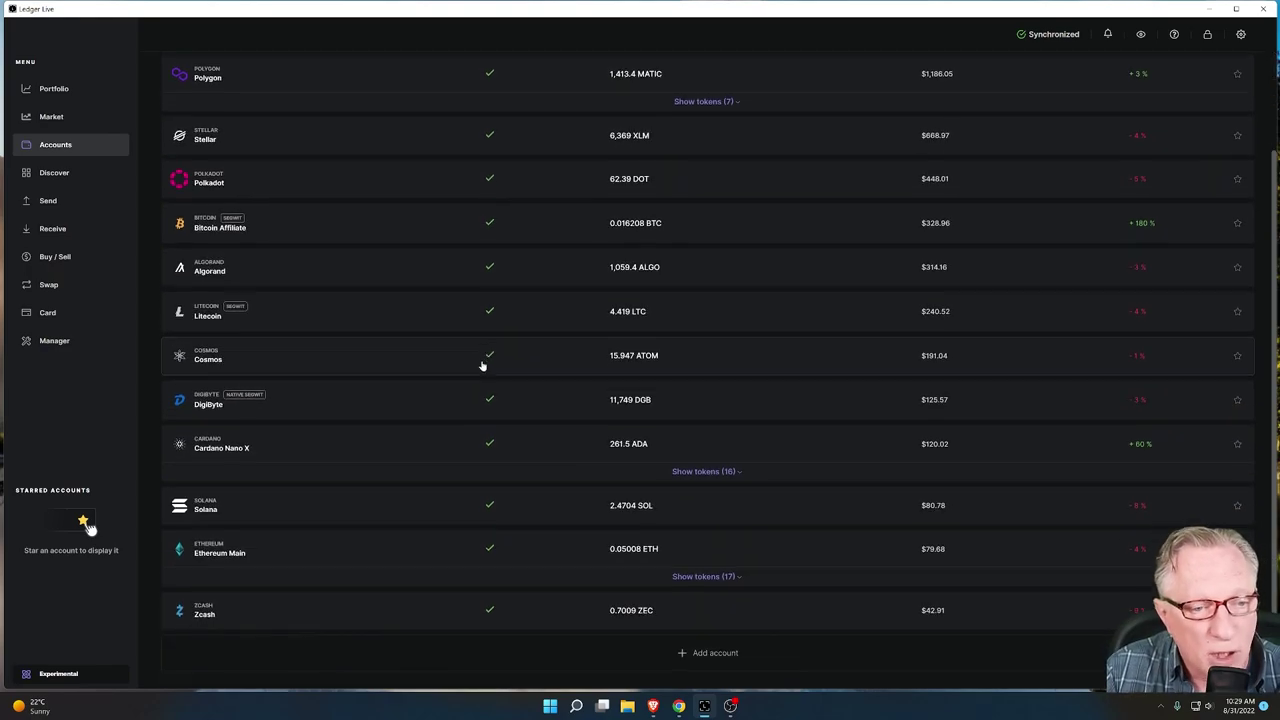
scroll(482, 364, up, 3)
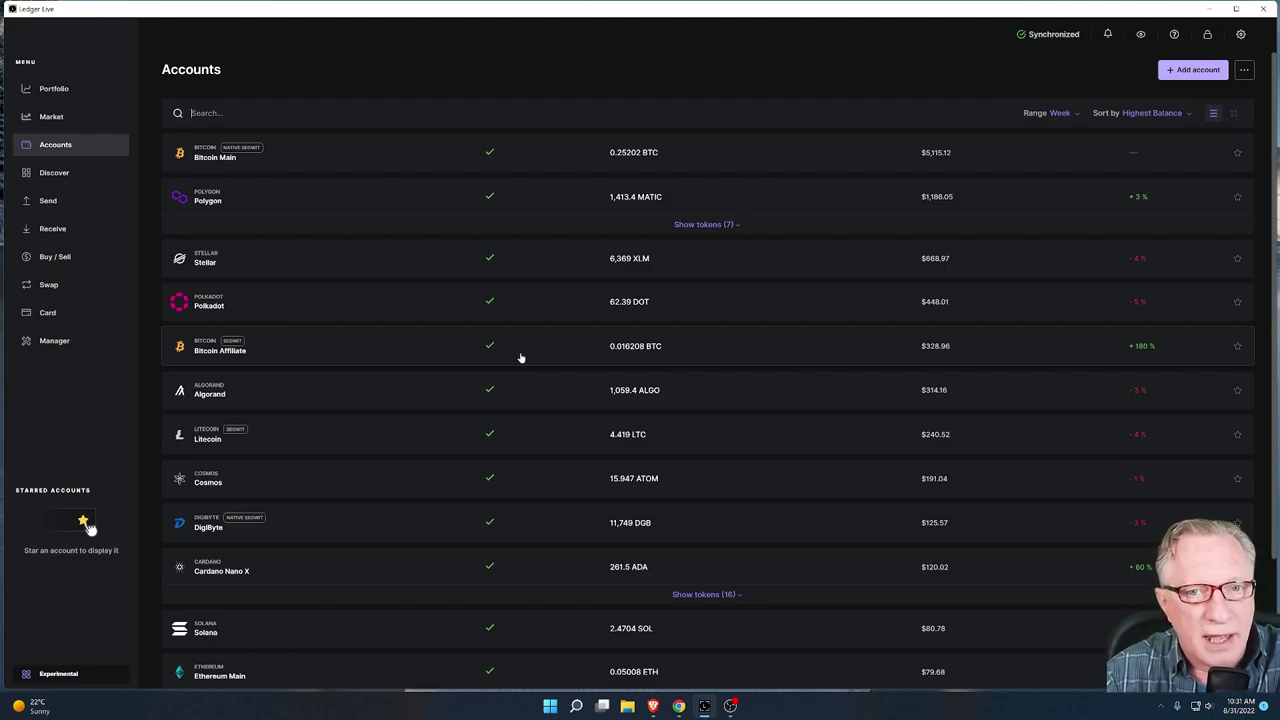
Generate the receive address for the Bitcoin Main account and verify it on the connected hardware device
click(655, 160)
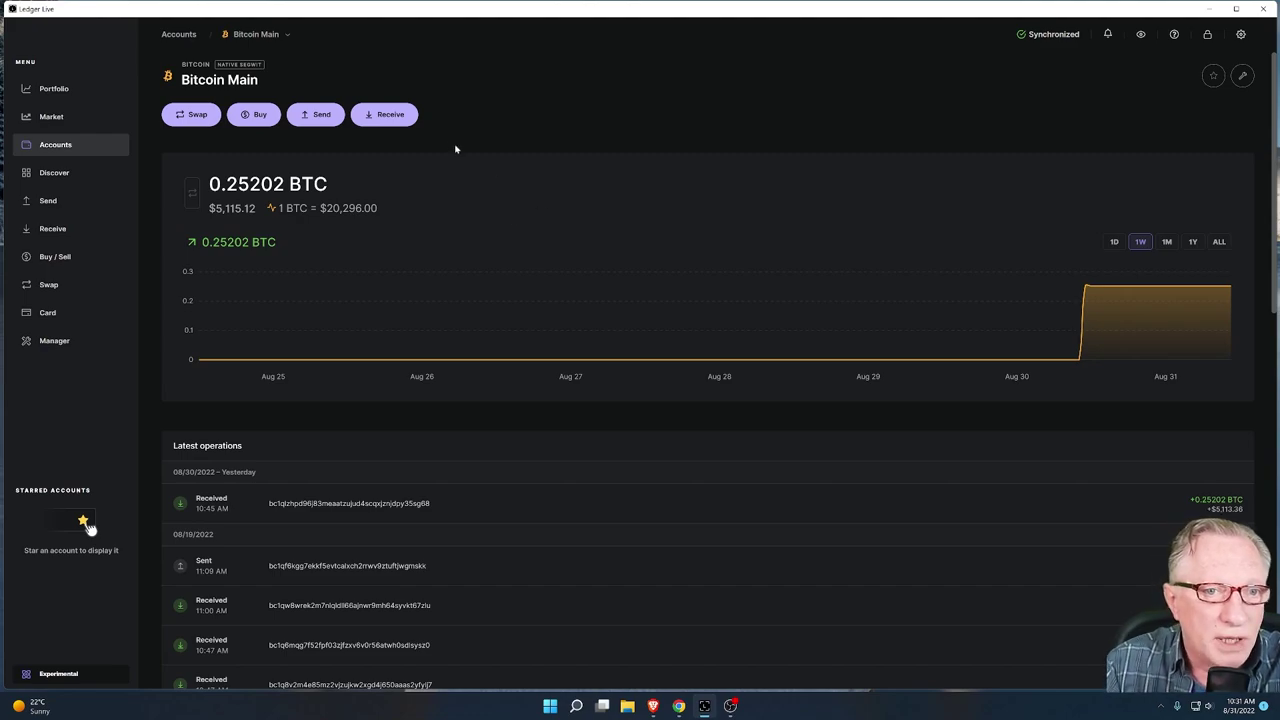
click(384, 118)
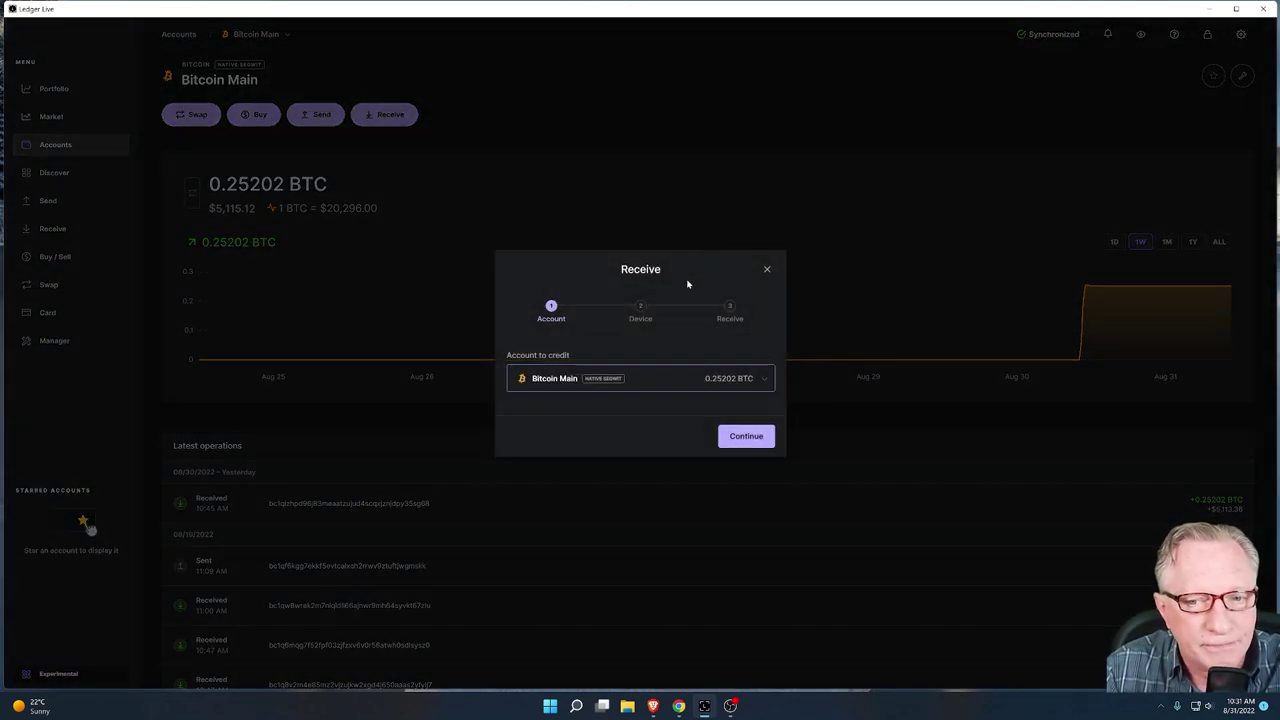
click(740, 439)
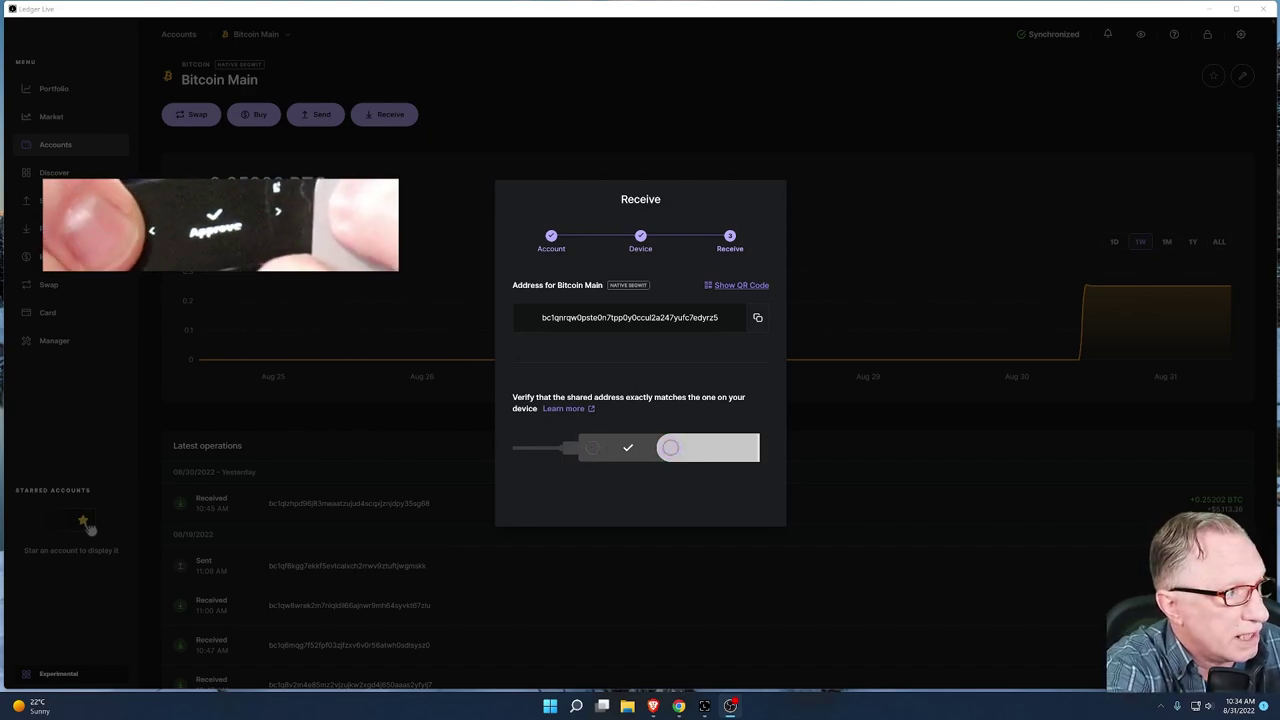
click(676, 426)
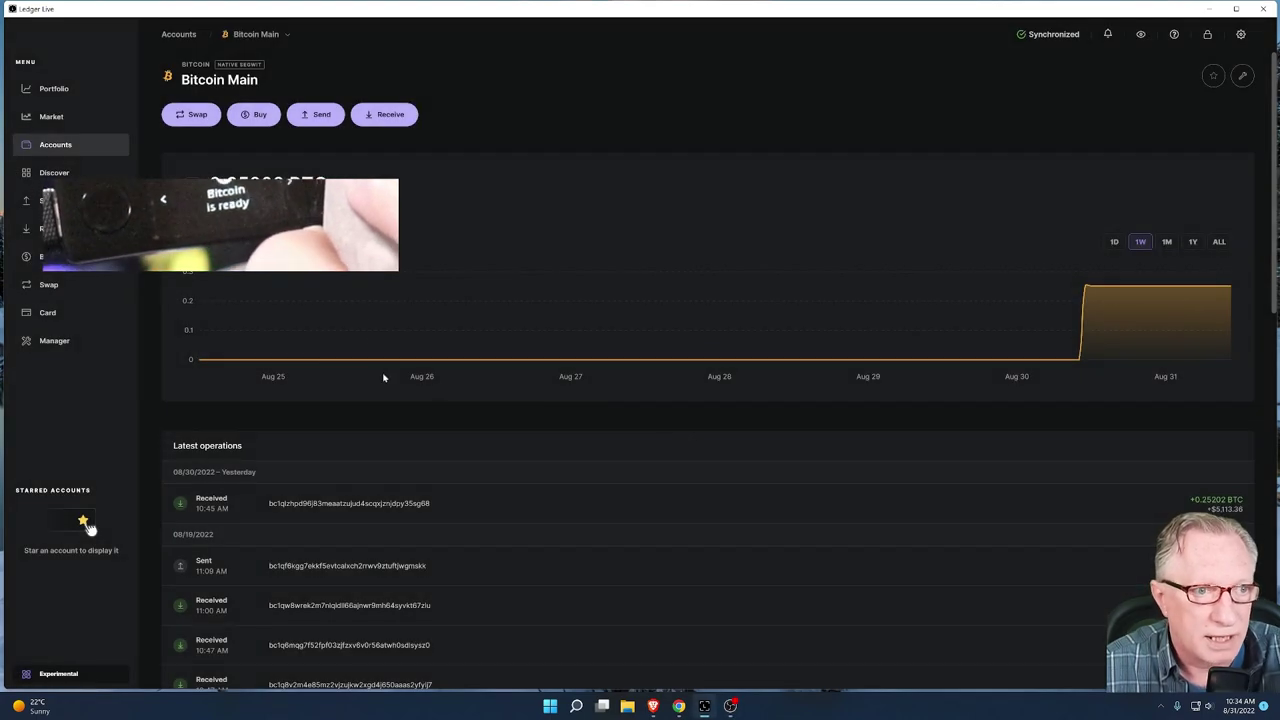
Generate the receive address for the Polygon account, verify it on the hardware device and finish the receive process
click(79, 146)
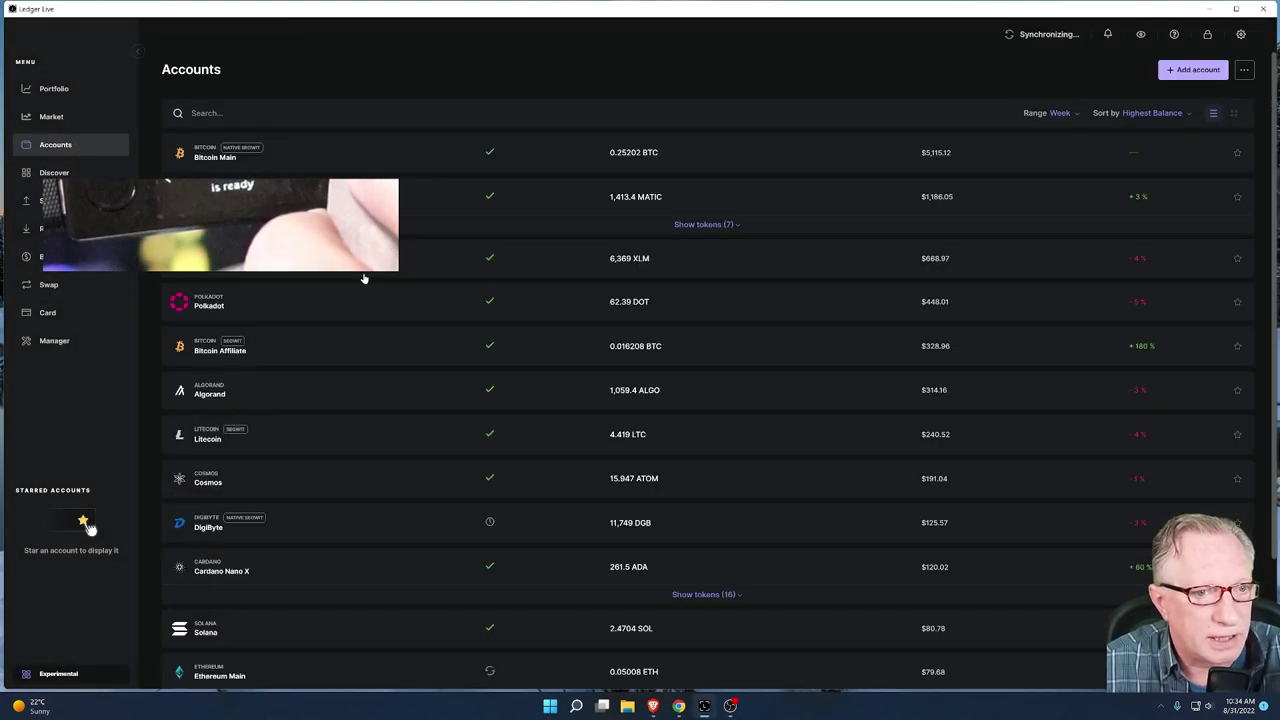
click(628, 197)
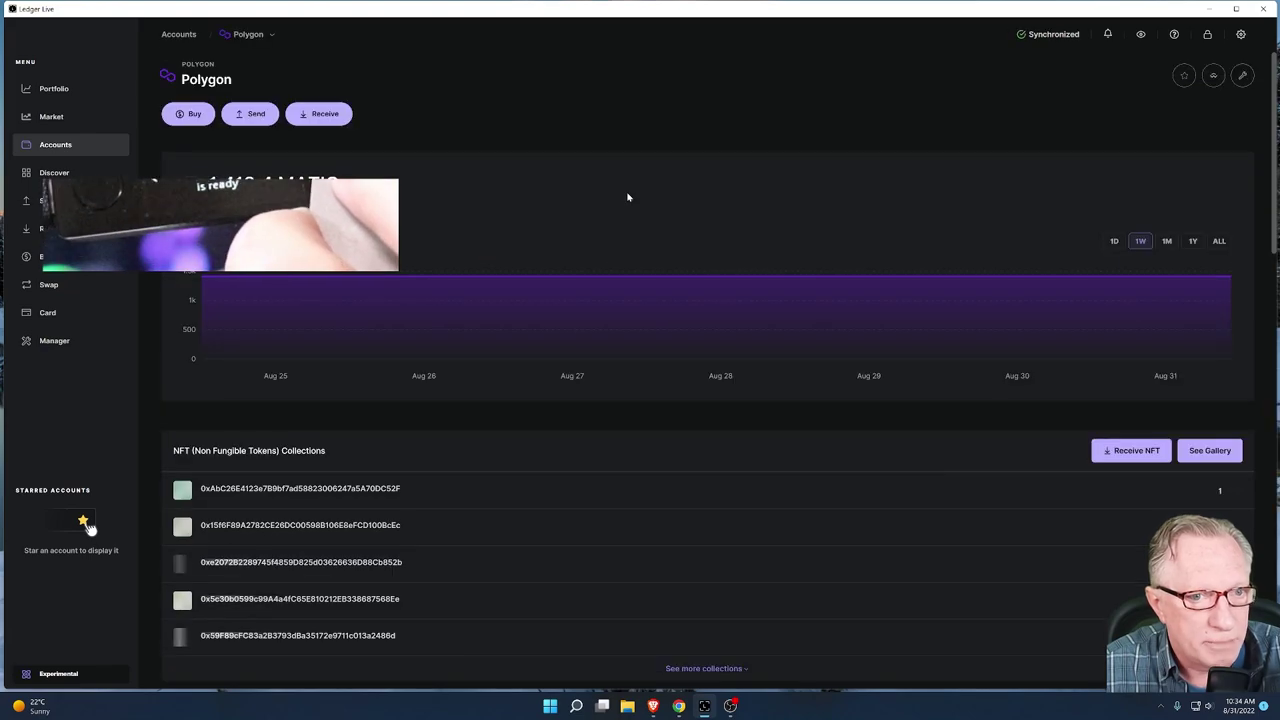
click(324, 114)
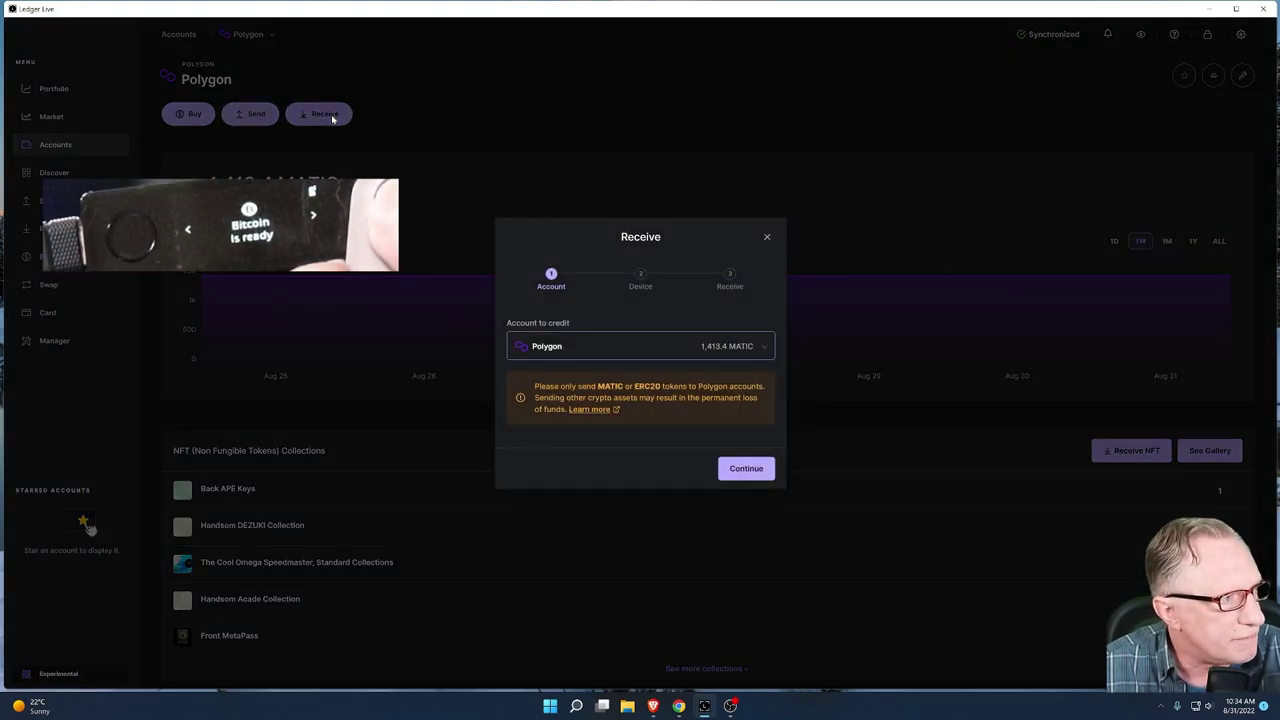
click(745, 472)
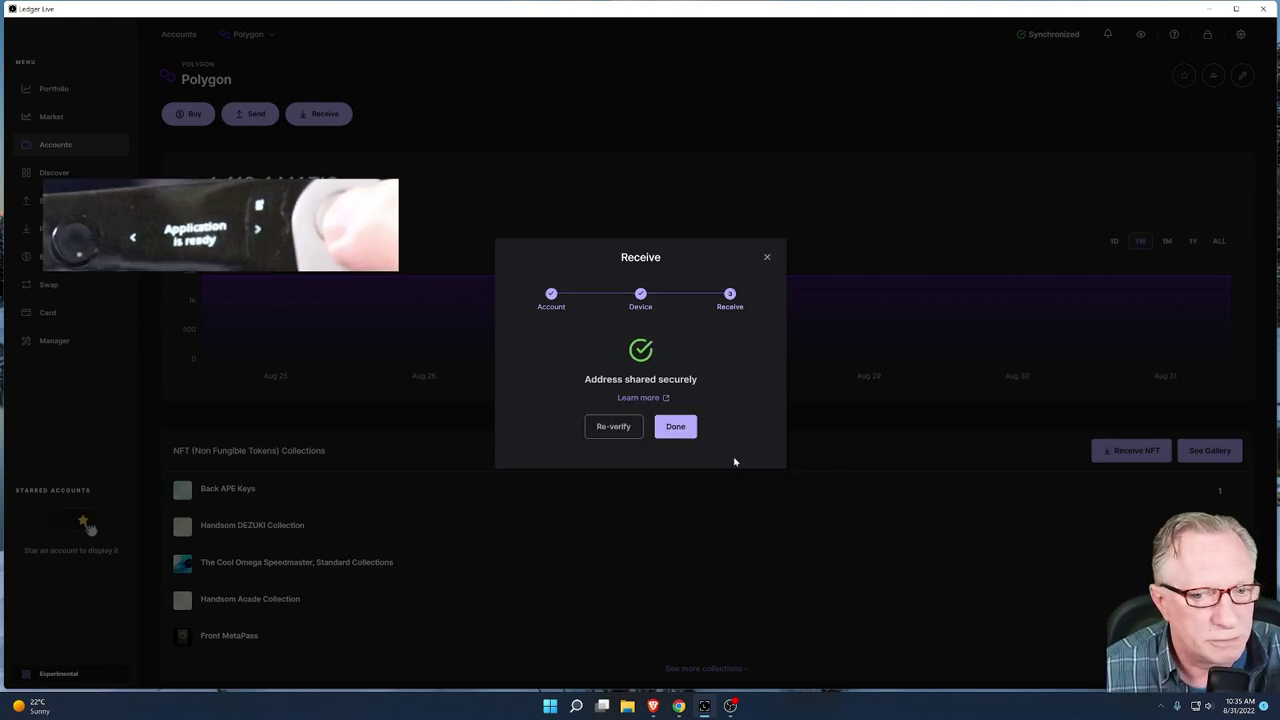
click(676, 426)
Generate the receive address for the Stellar account, verify it on the hardware device and return to the accounts list
click(55, 144)
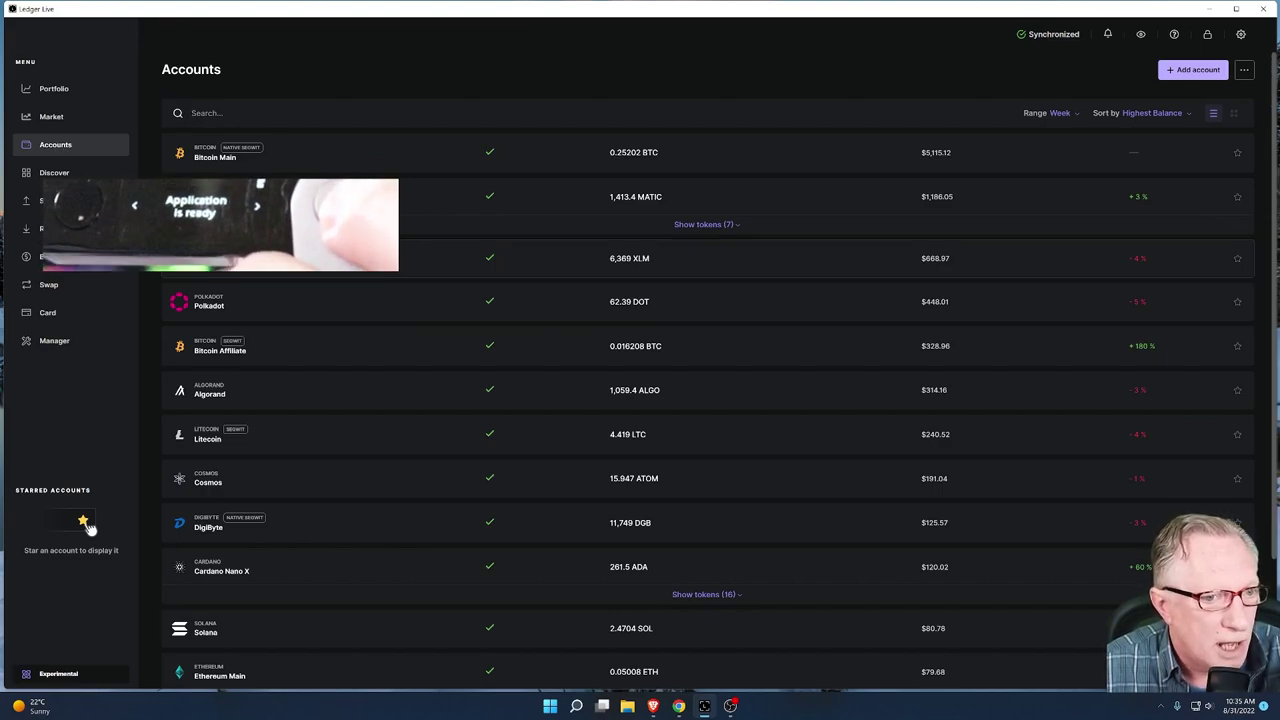
click(320, 258)
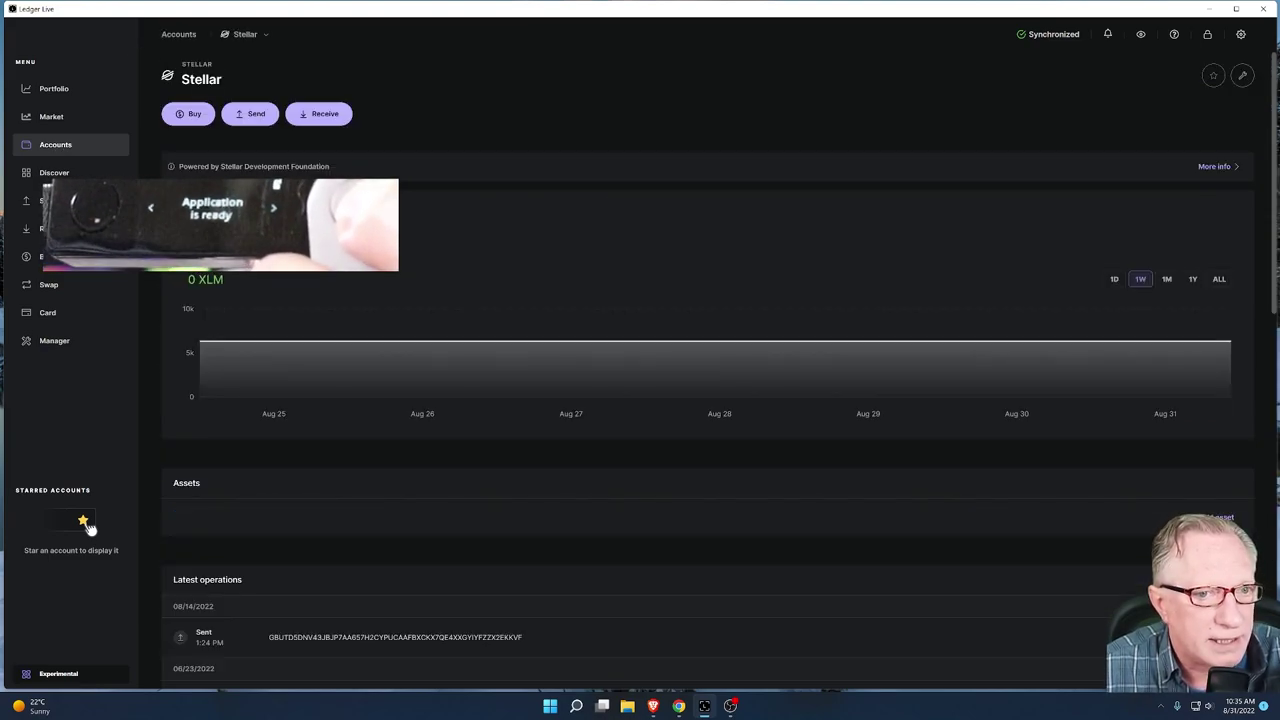
click(328, 114)
click(737, 466)
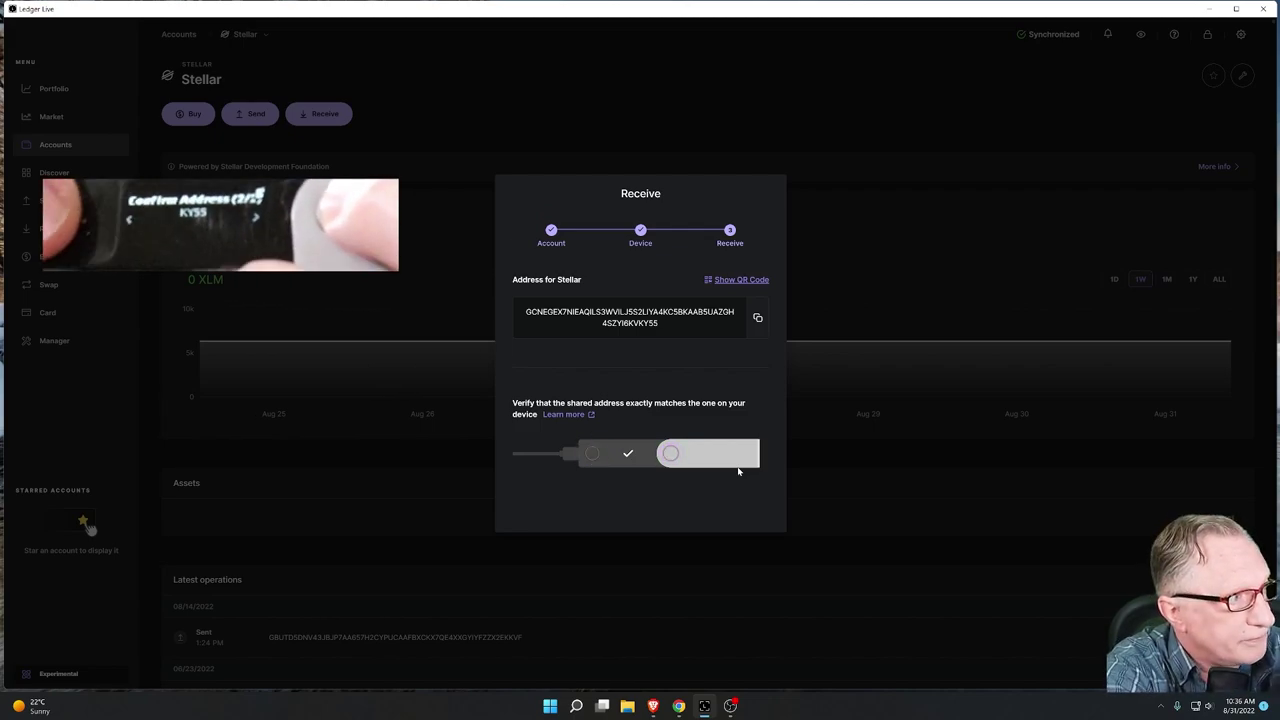
click(79, 146)
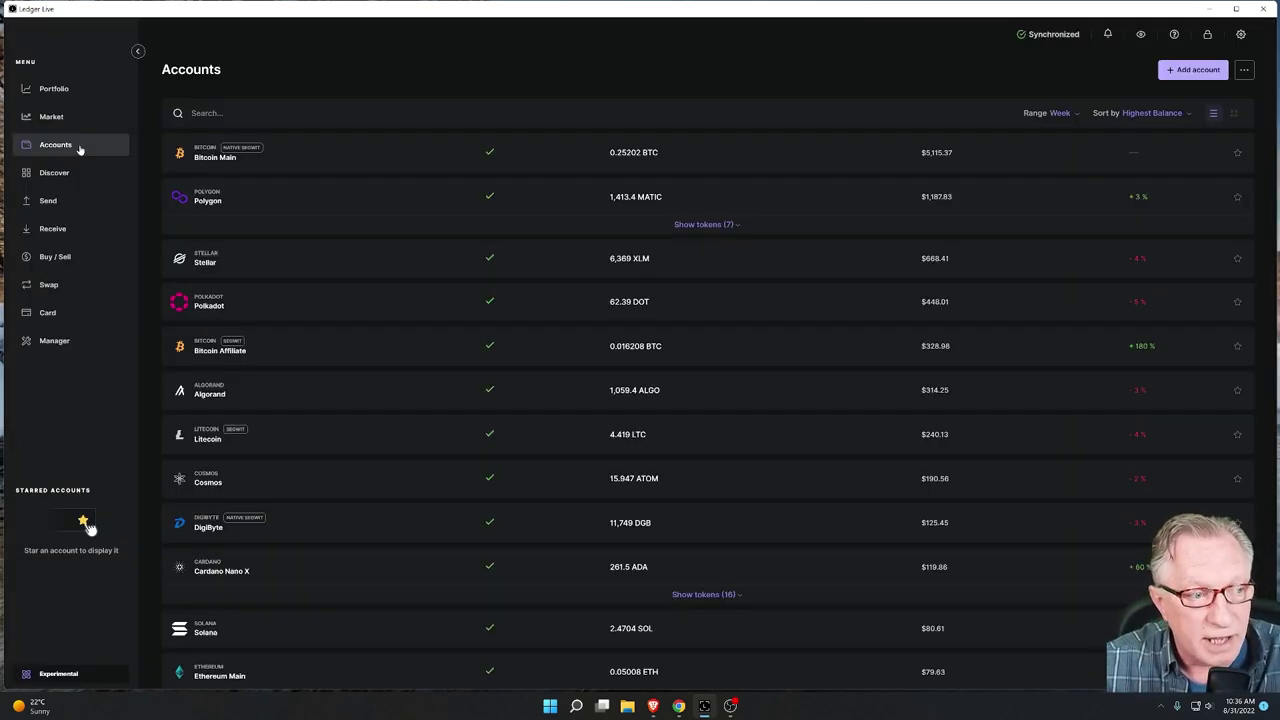
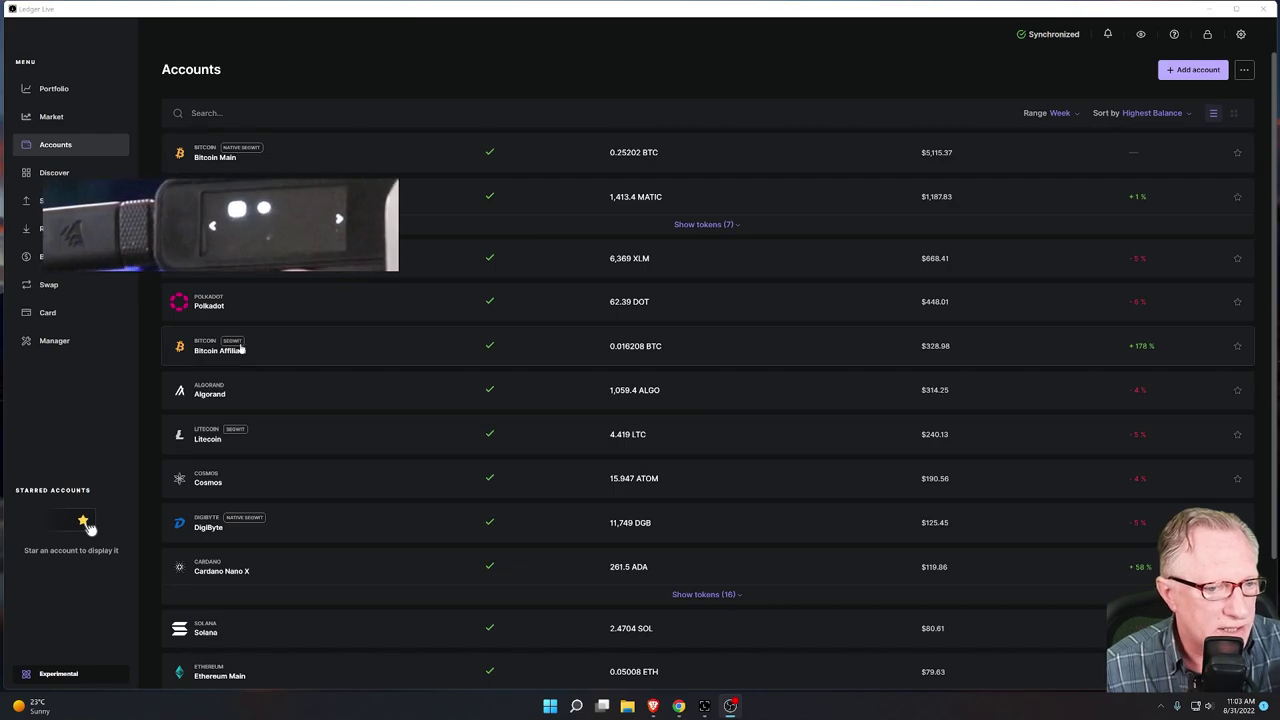
Install the Bitcoin (BTC) app on the connected Ledger Nano S Plus and look over the accounts list
click(55, 342)
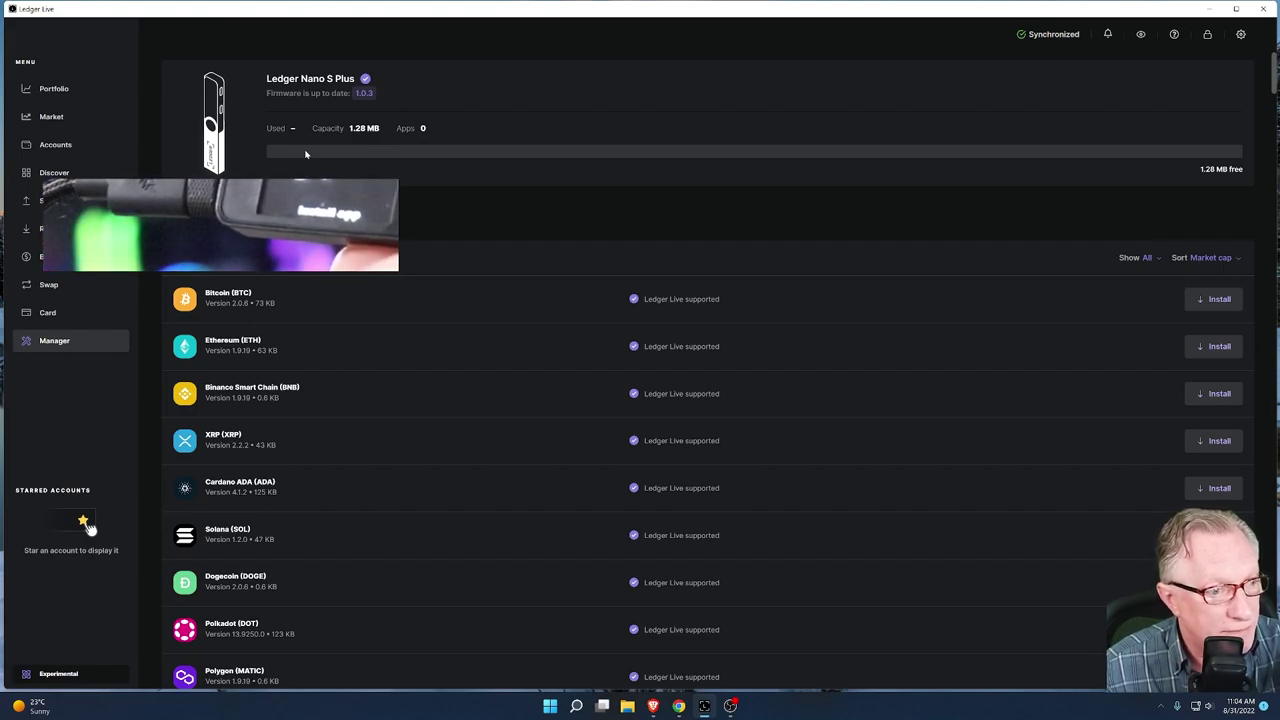
click(1218, 299)
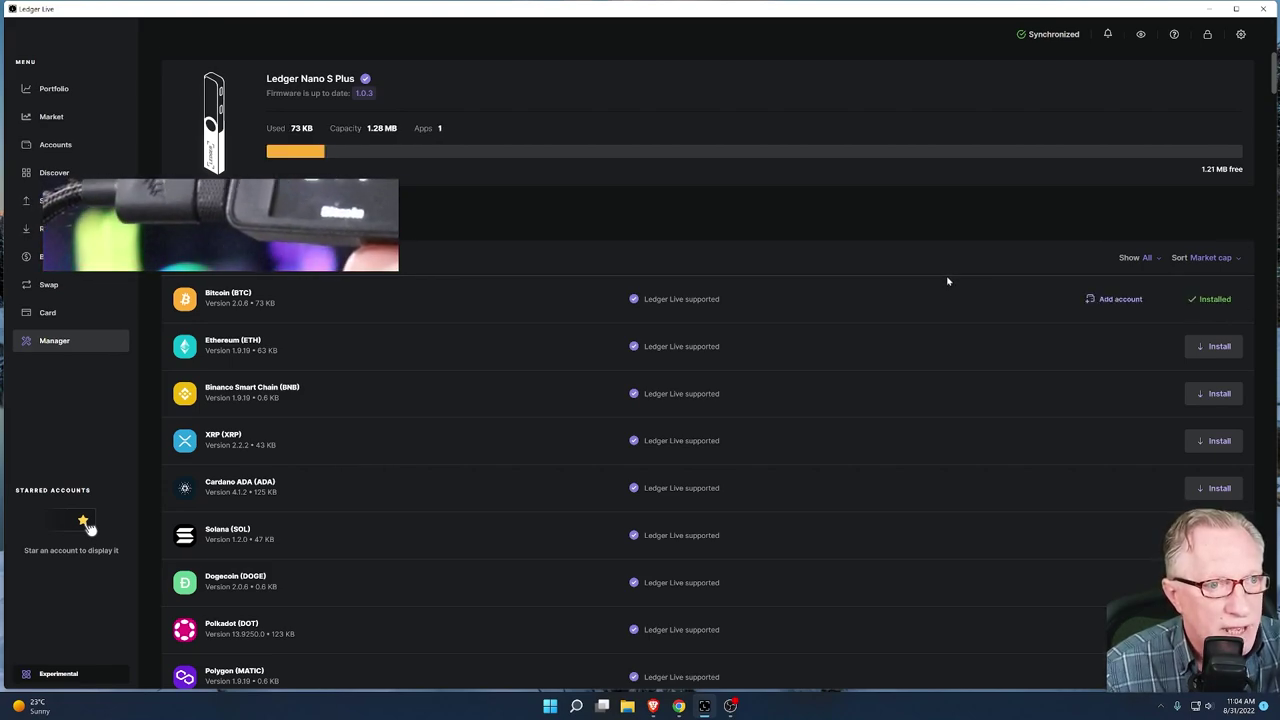
click(58, 146)
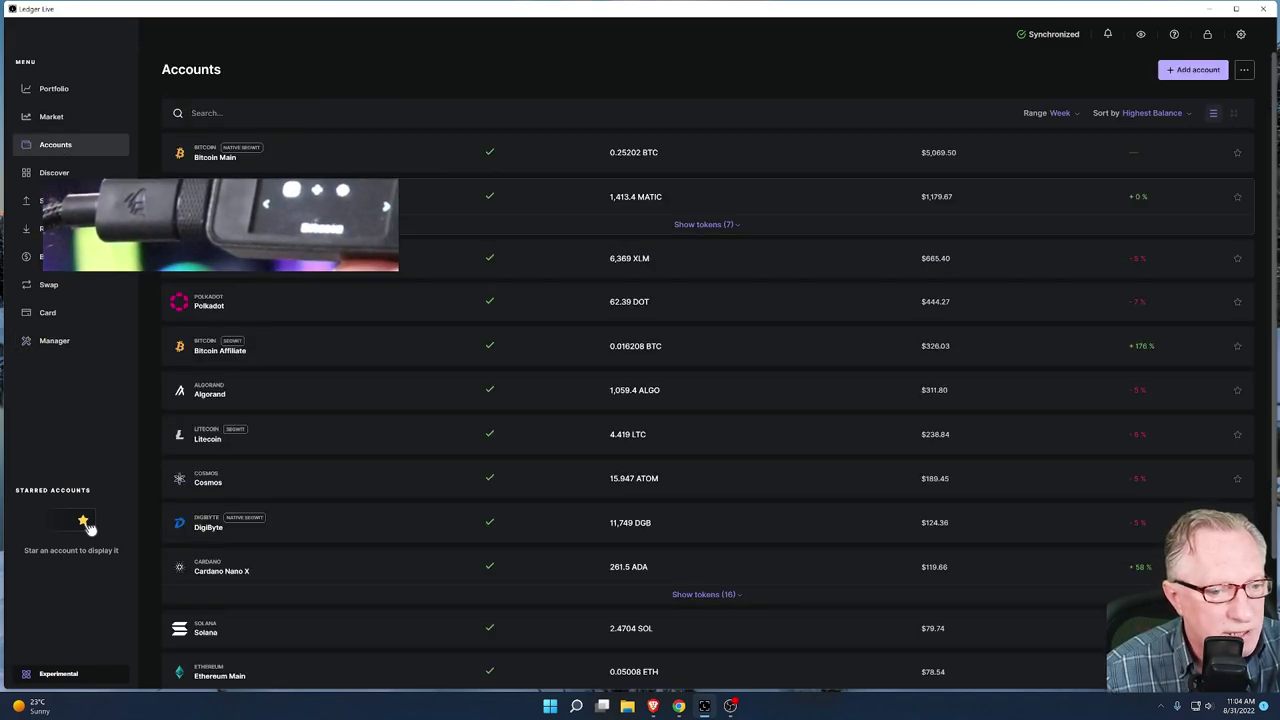
scroll(408, 308, down, 3)
scroll(406, 306, up, 3)
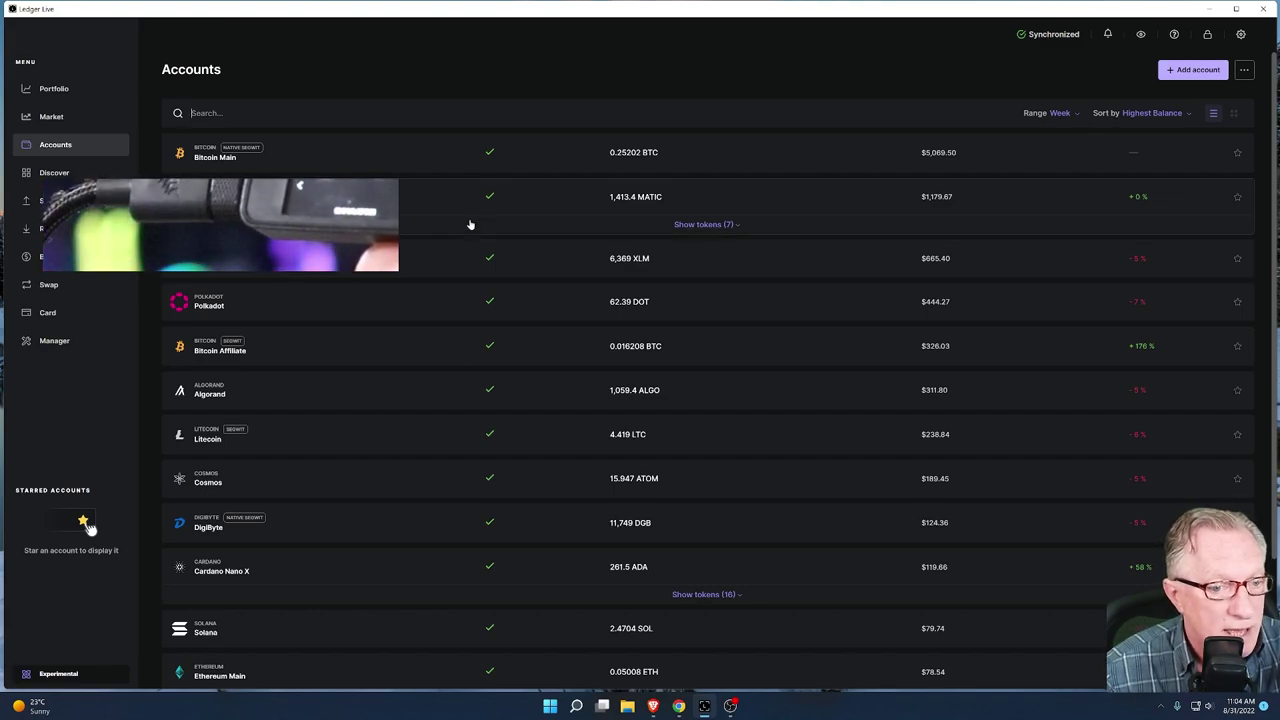
scroll(480, 214, down, 2)
scroll(346, 520, up, 2)
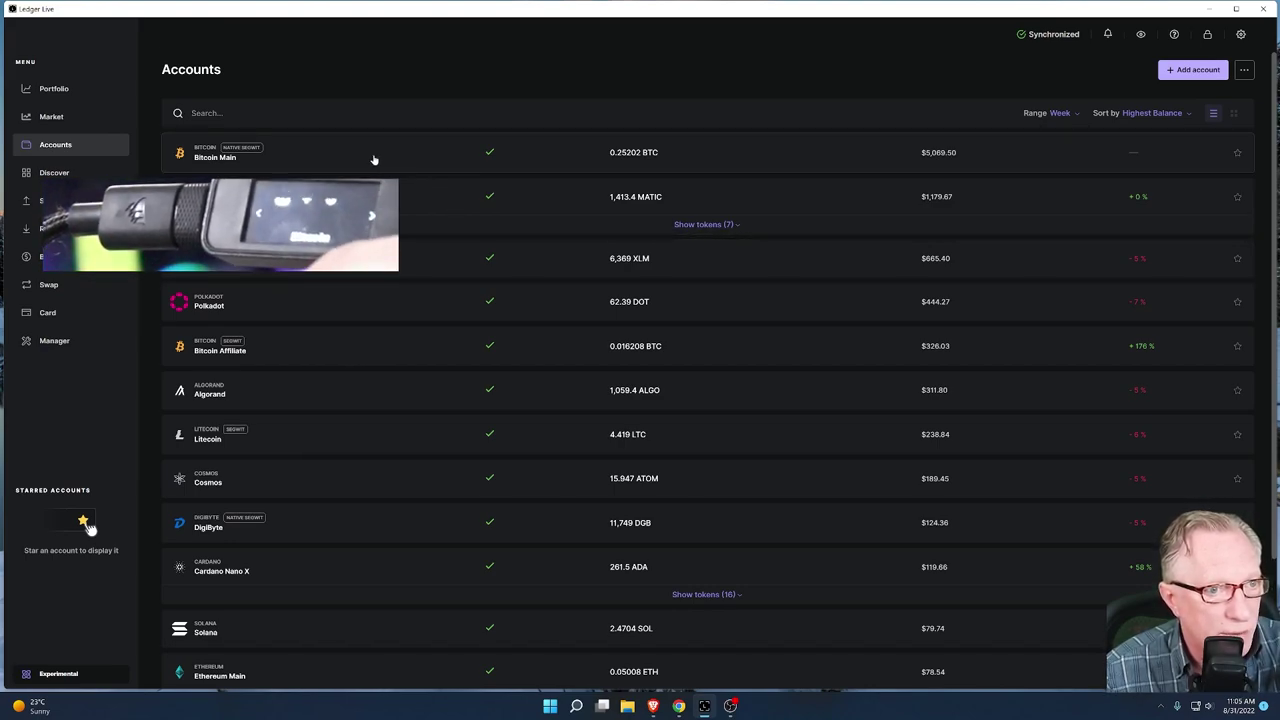
Install the Ethereum (ETH), Polygon (MATIC) and Stellar (XLM) apps on the Ledger Nano S Plus, and return to the accounts list
click(56, 342)
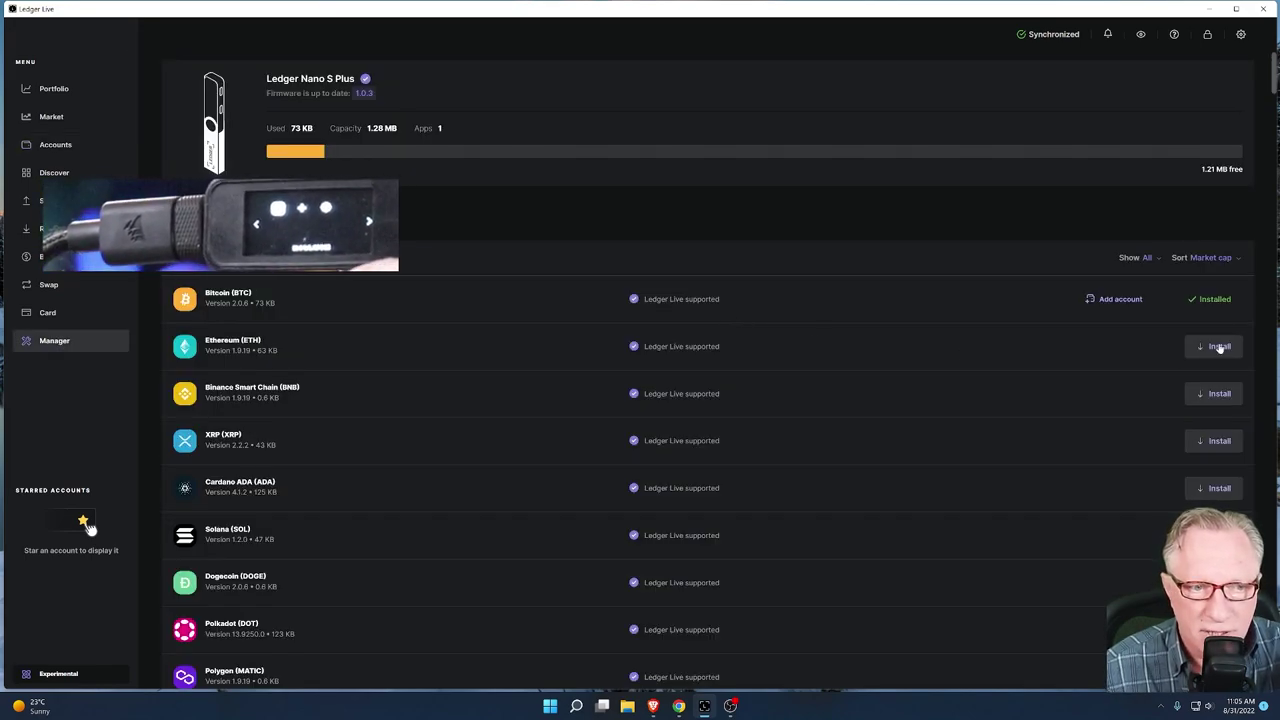
click(1219, 347)
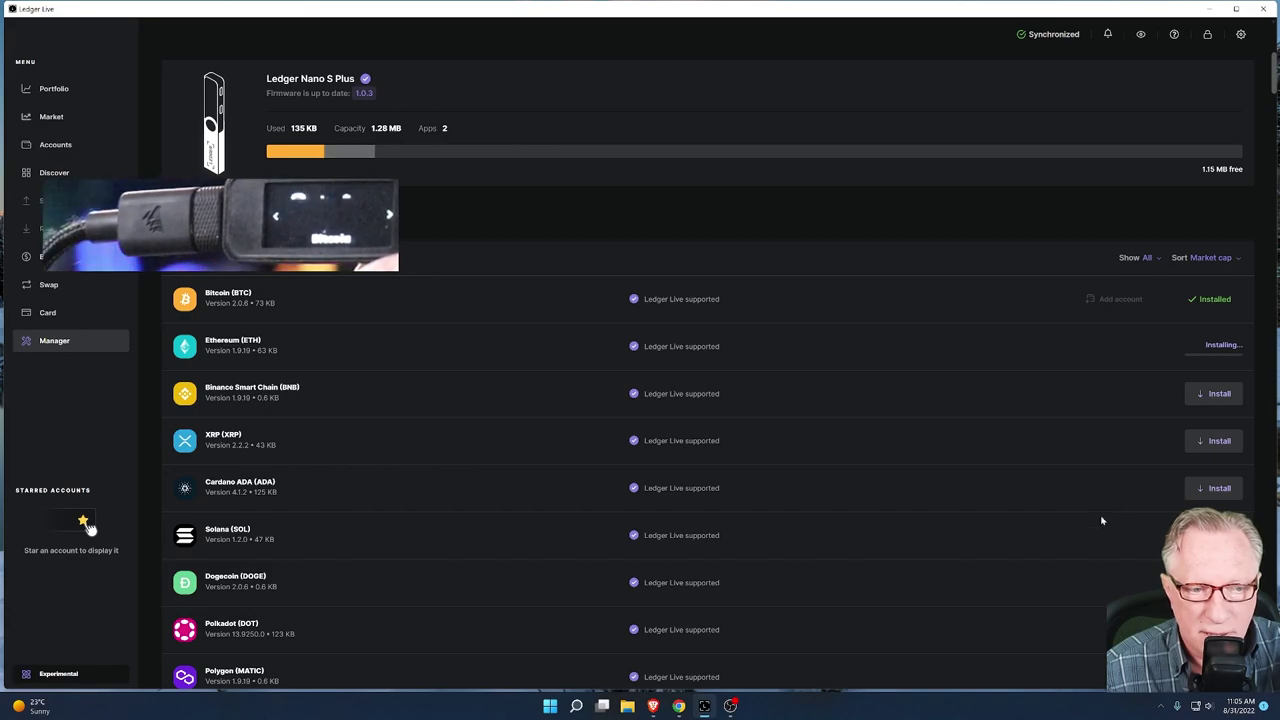
scroll(1101, 518, down, 1)
scroll(1120, 517, down, 1)
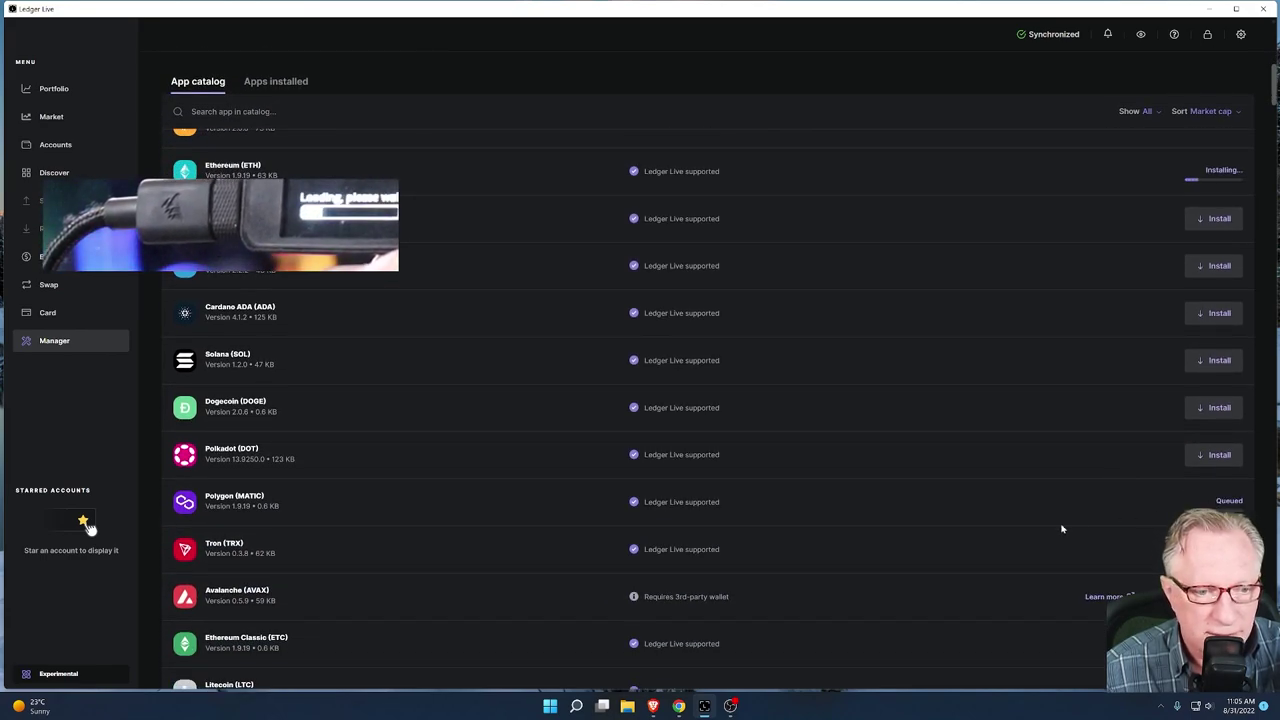
scroll(1063, 527, down, 5)
scroll(1063, 527, down, 1)
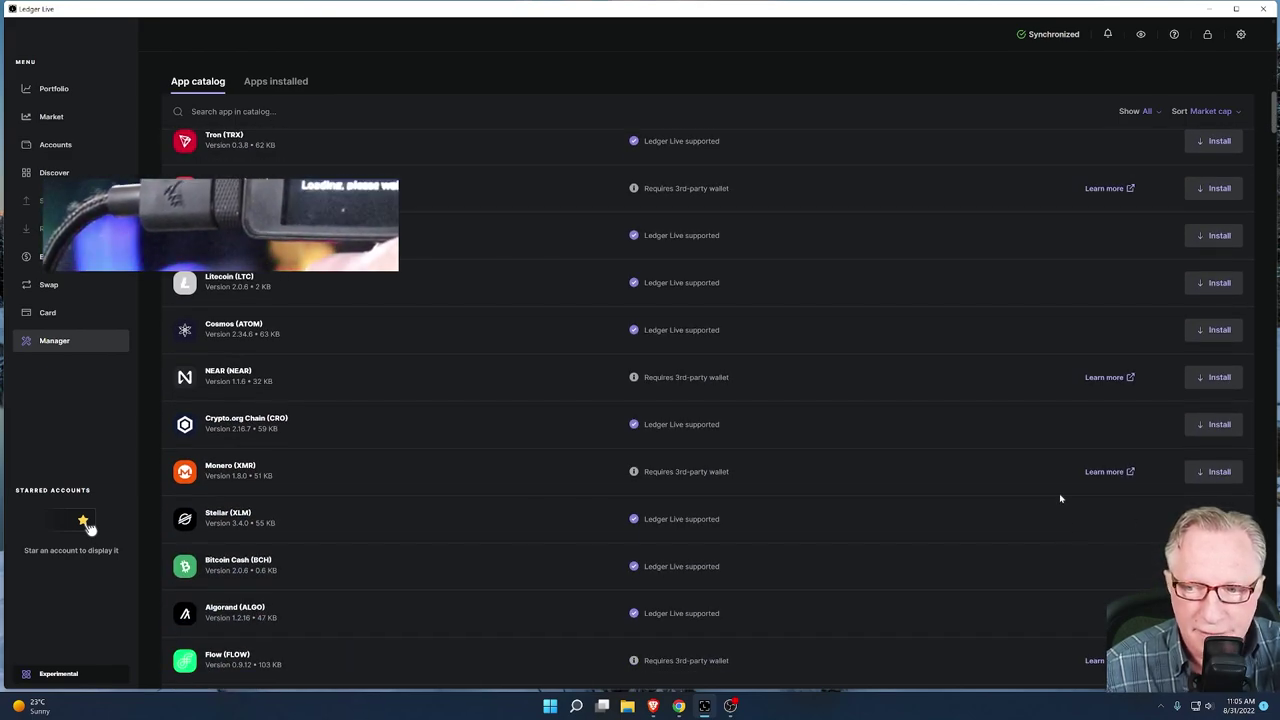
scroll(1068, 490, up, 2)
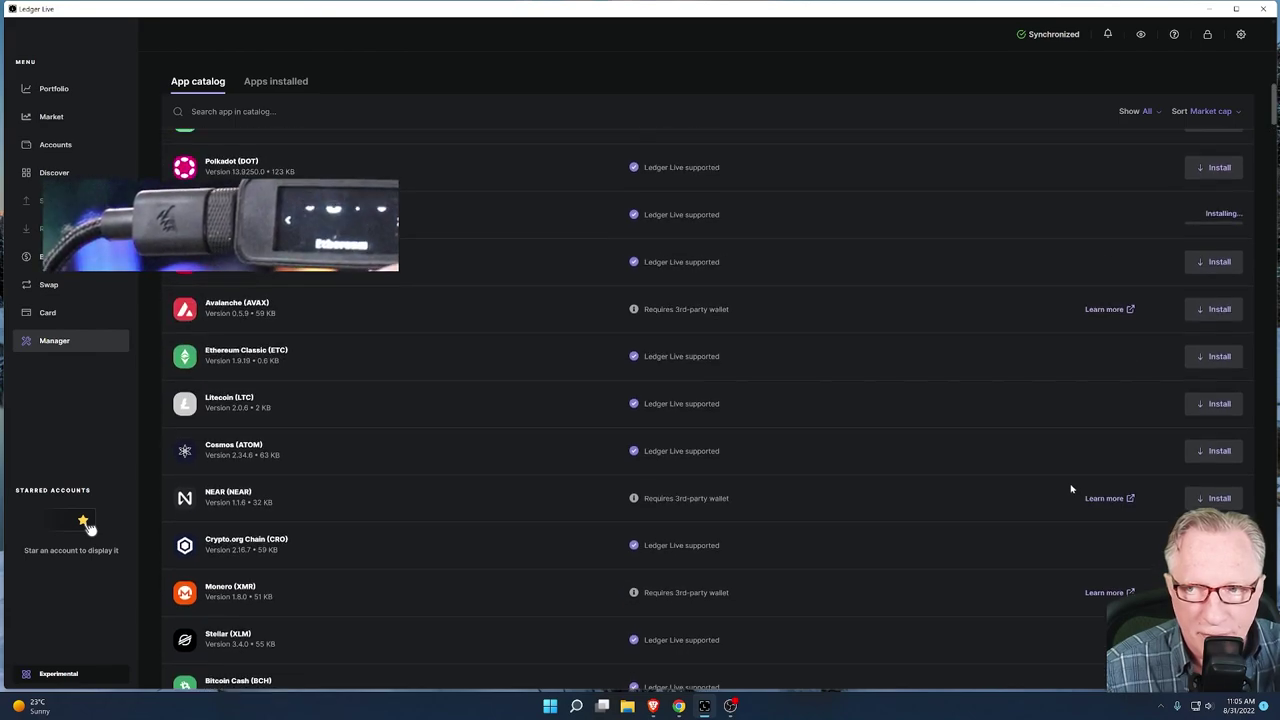
scroll(1071, 489, up, 7)
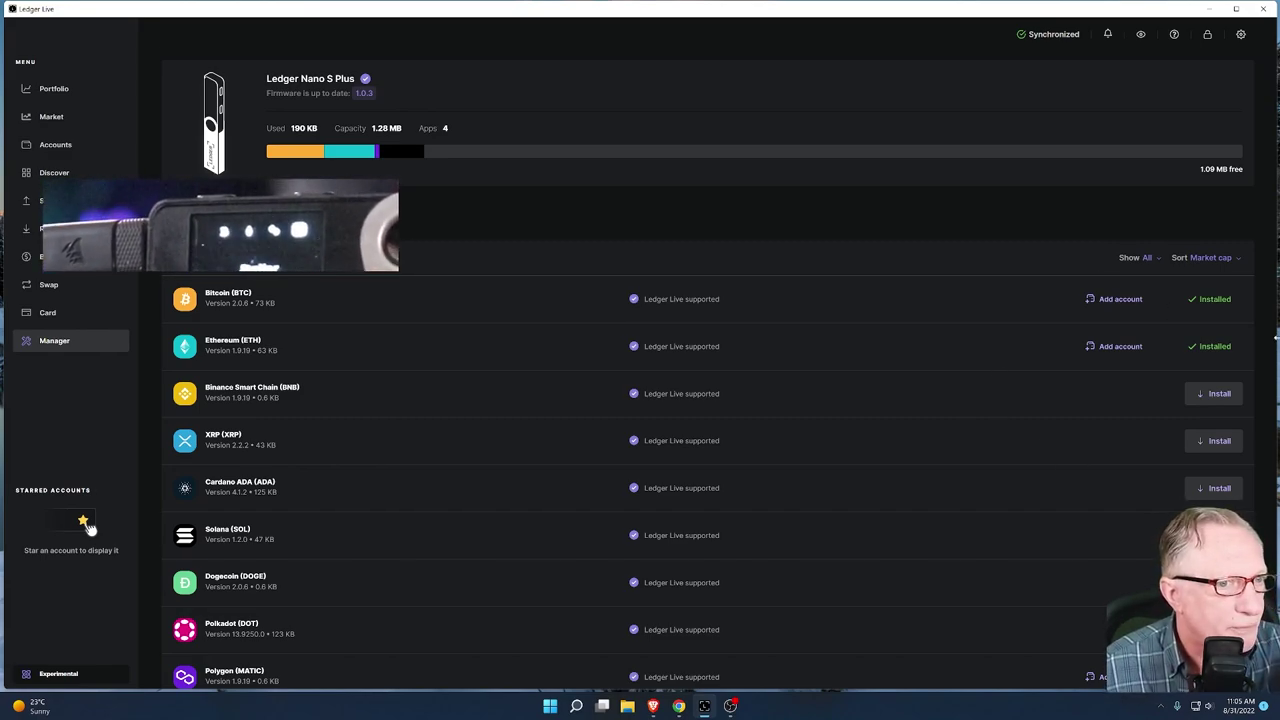
click(54, 143)
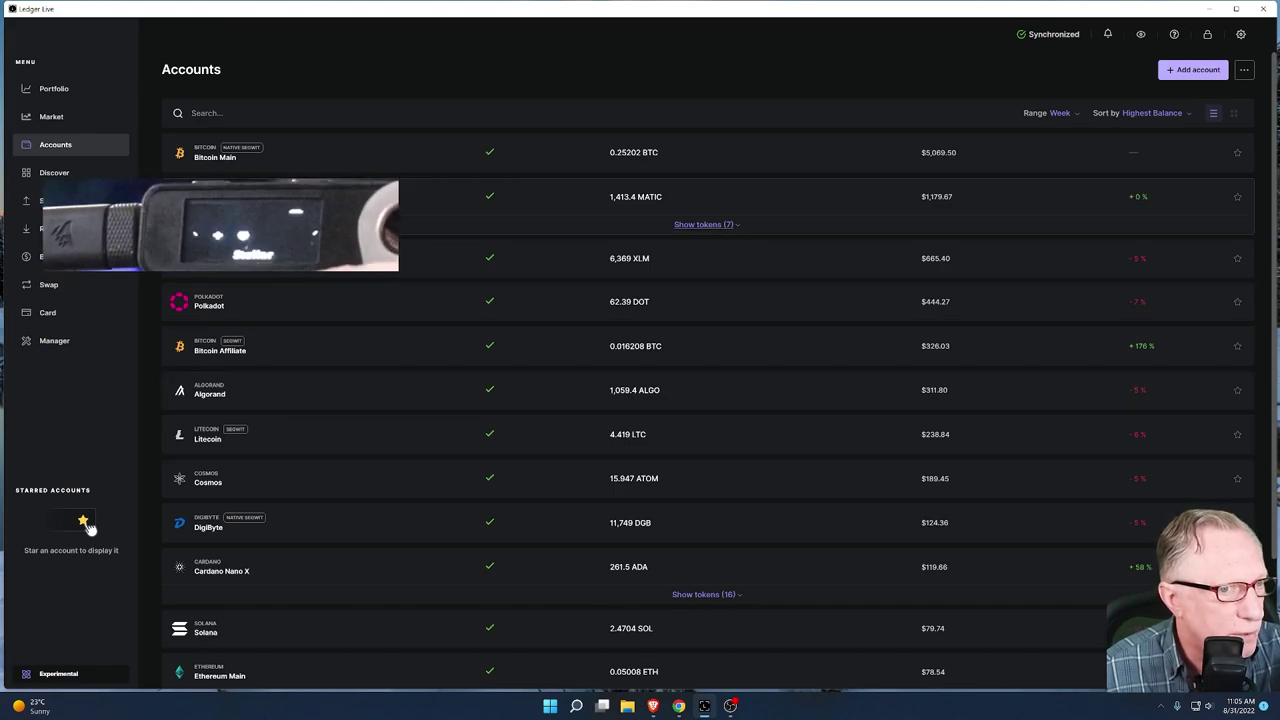
Install the Polkadot (DOT), Algorand (ALGO) and Litecoin (LTC) apps on the Ledger Nano S Plus, and return to the accounts list
click(58, 342)
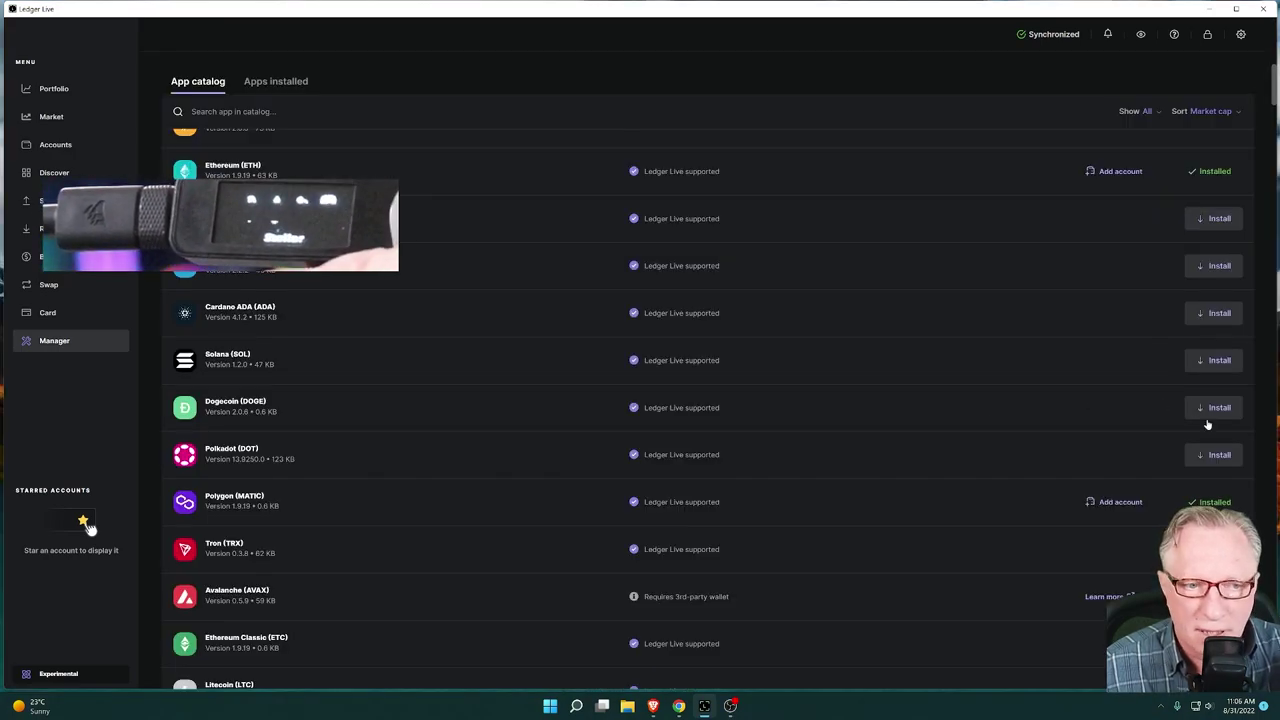
scroll(1150, 470, down, 5)
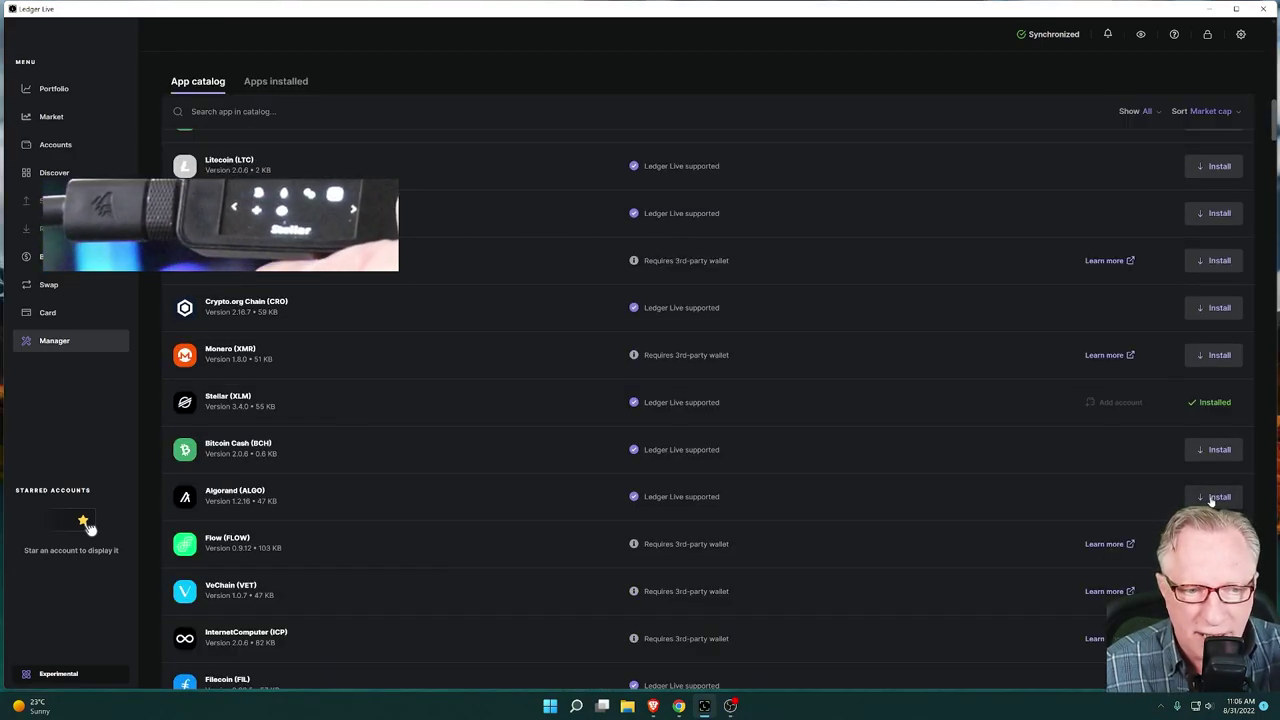
scroll(1058, 508, down, 3)
scroll(1013, 460, up, 6)
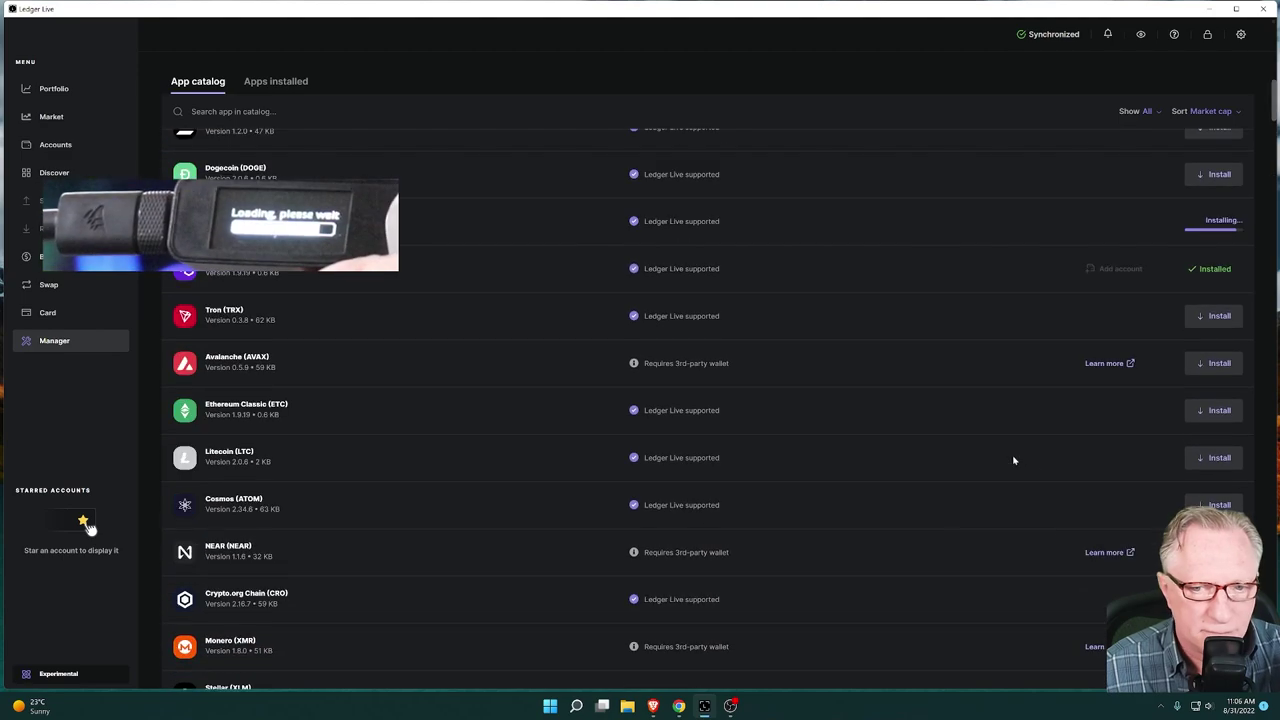
click(1215, 459)
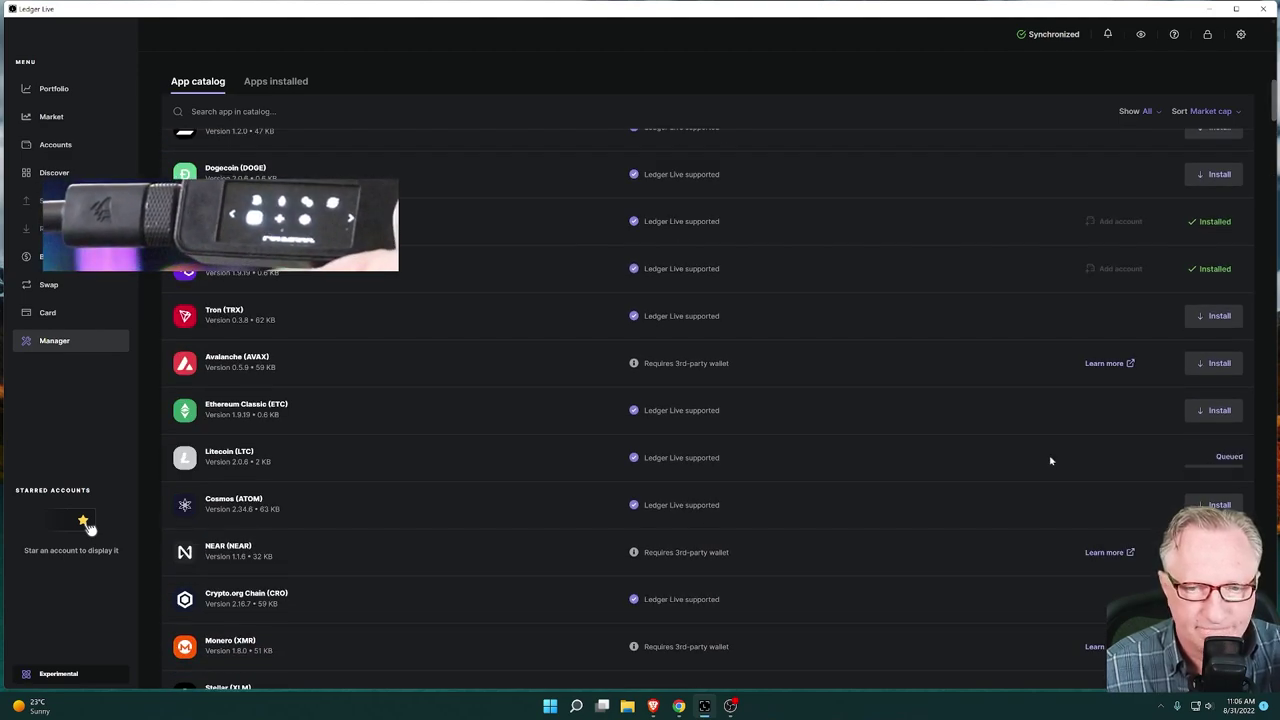
click(58, 145)
scroll(537, 366, down, 3)
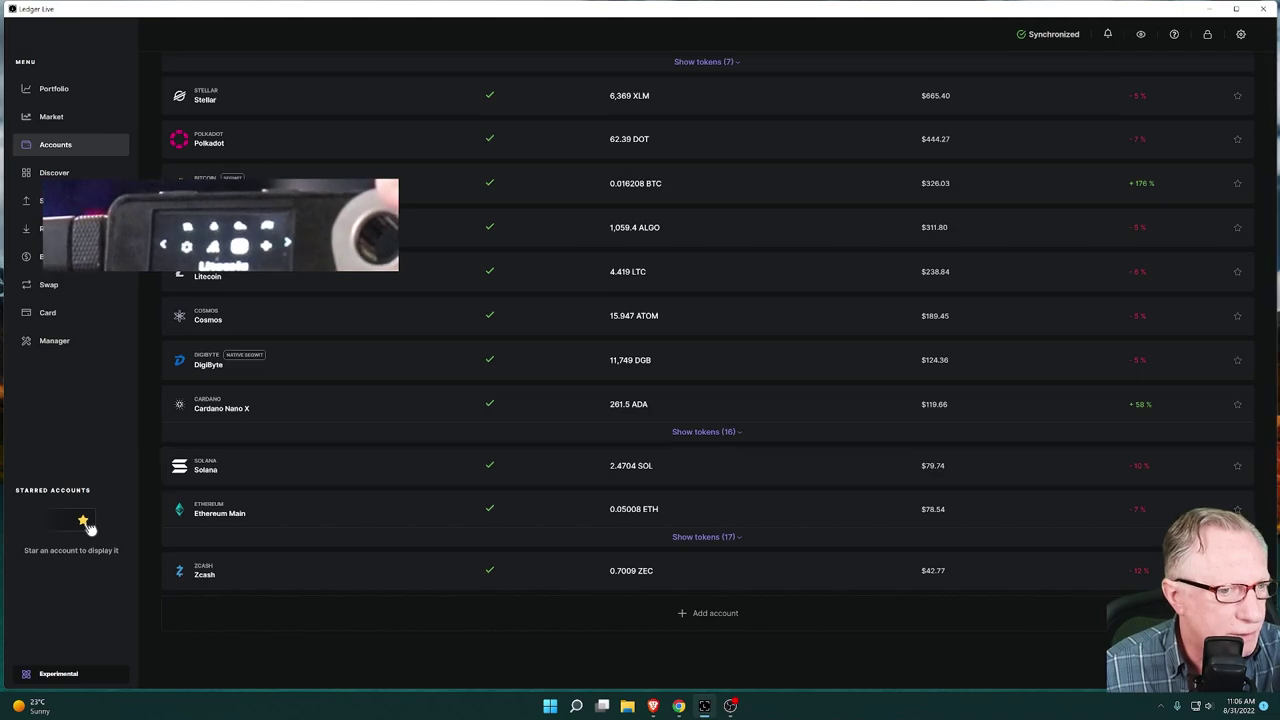
Install the Cardano ADA (ADA), Cosmos (ATOM) and Digibyte (DGB) apps on the Ledger Nano S Plus
click(55, 341)
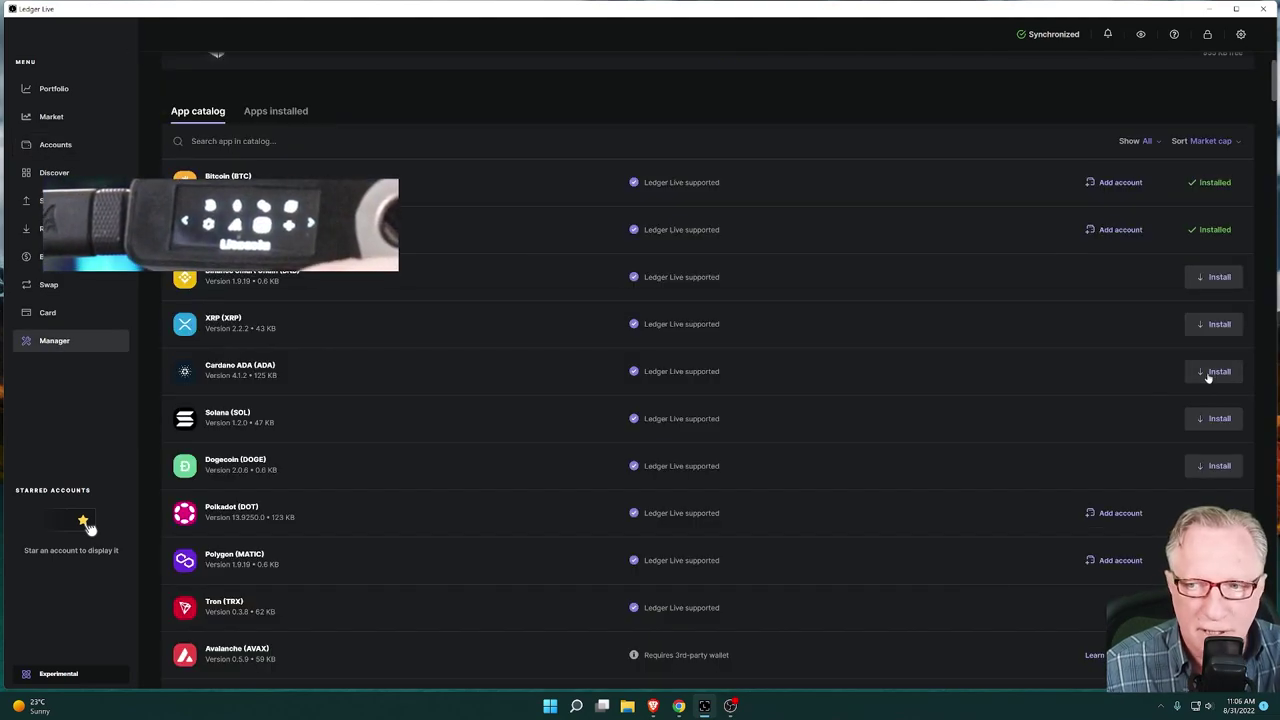
click(1210, 372)
scroll(1108, 392, down, 3)
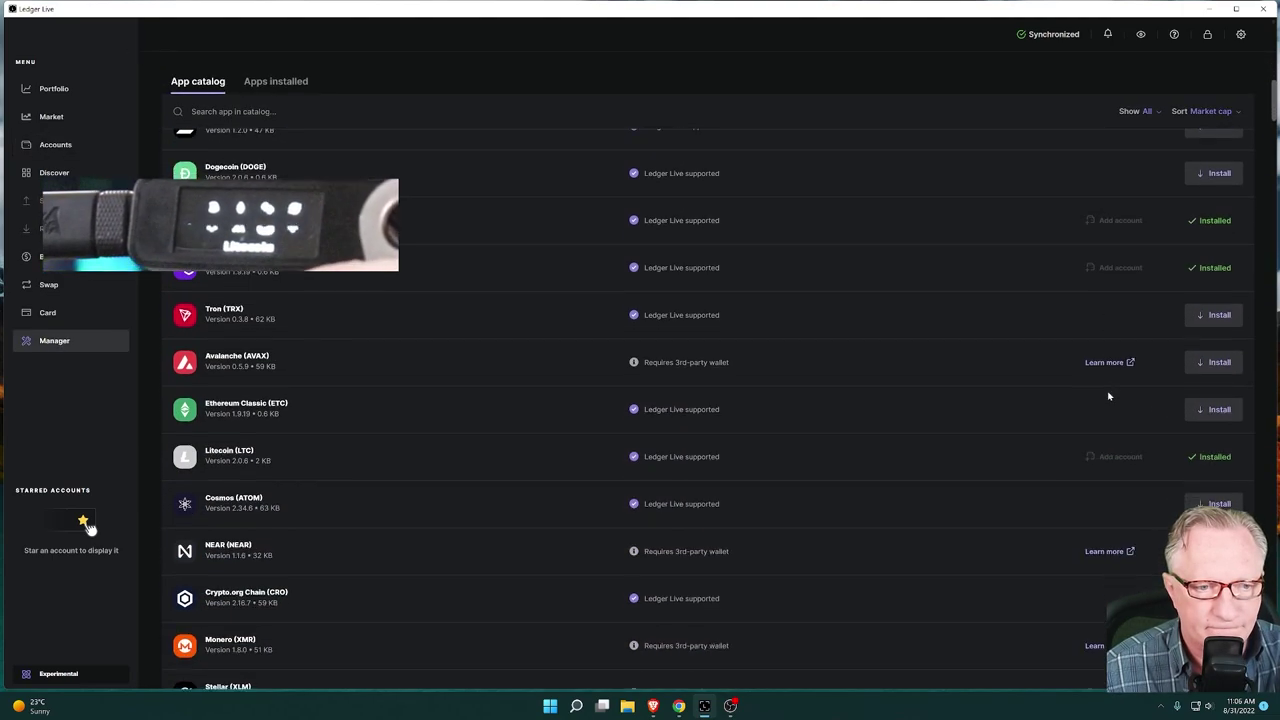
scroll(1108, 396, down, 1)
click(1218, 392)
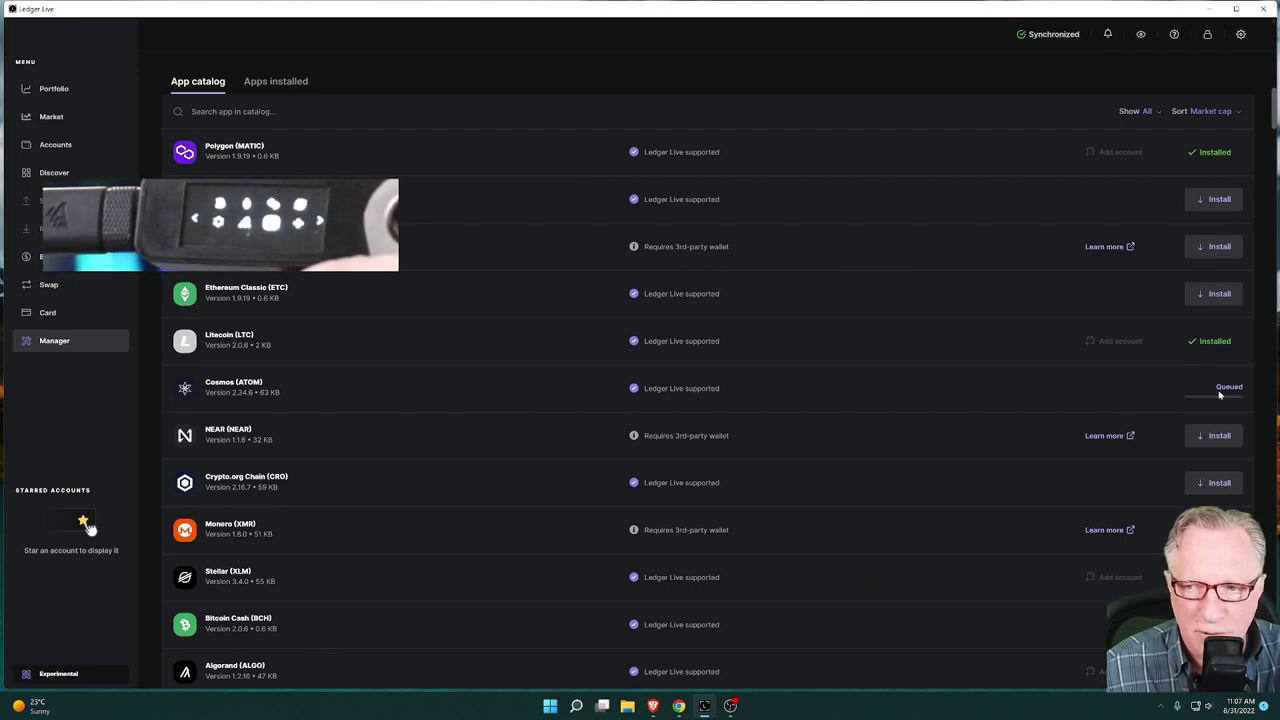
scroll(1084, 434, down, 5)
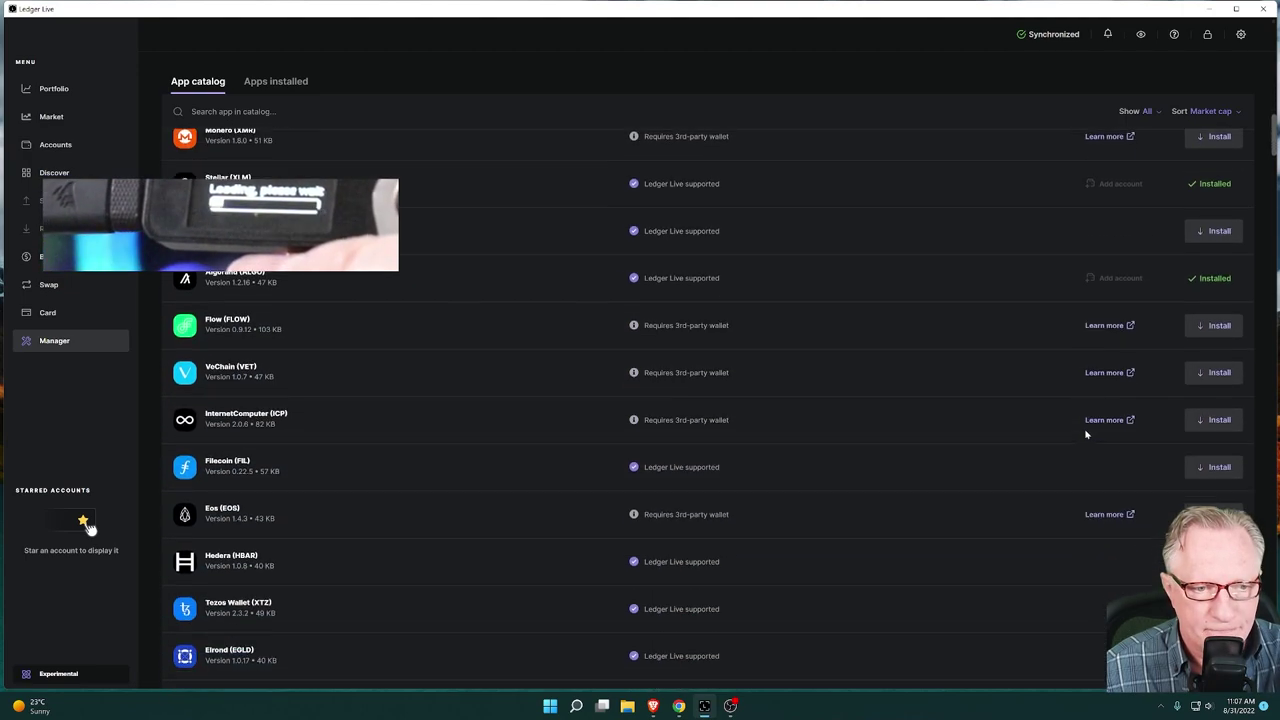
scroll(1085, 433, down, 5)
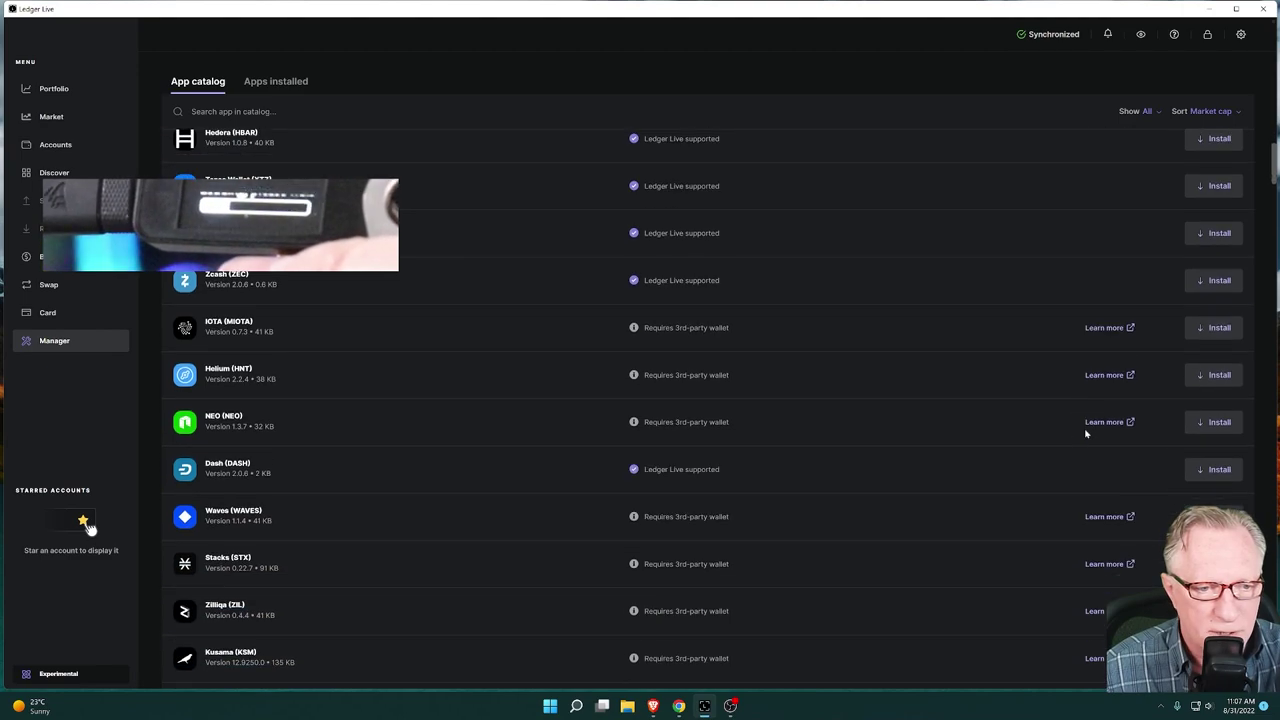
scroll(1081, 434, down, 6)
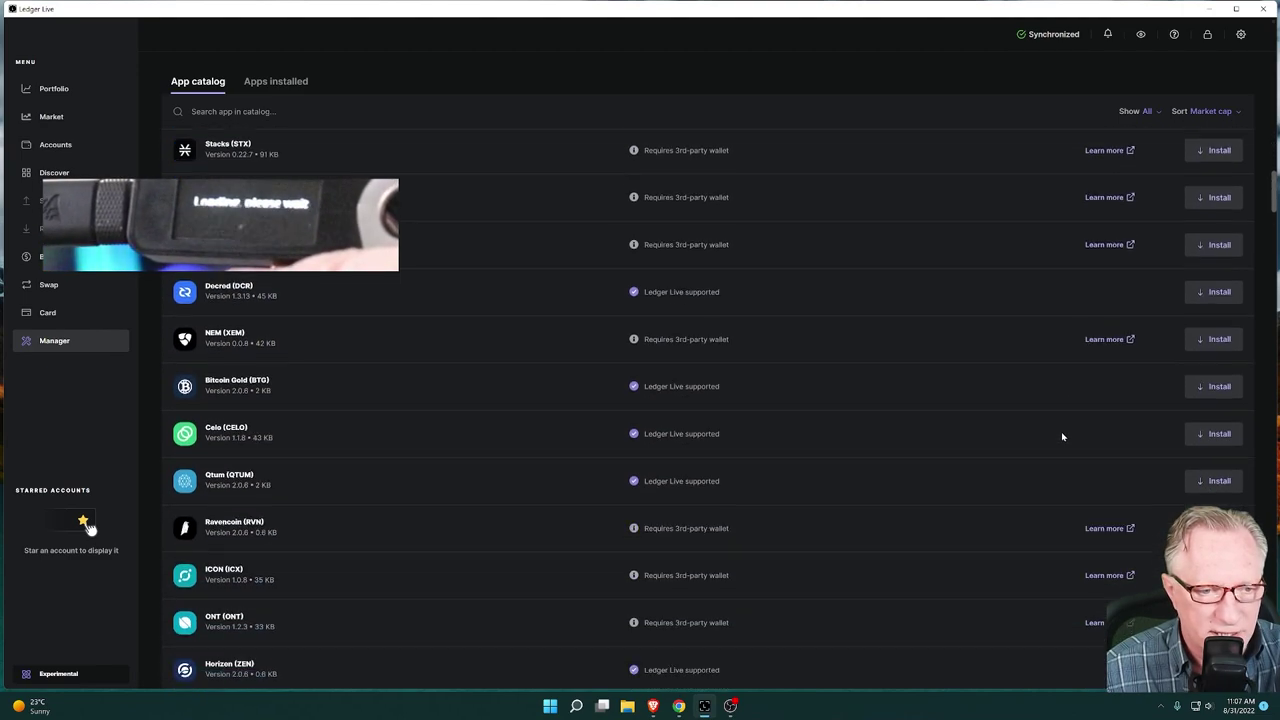
scroll(1062, 436, down, 3)
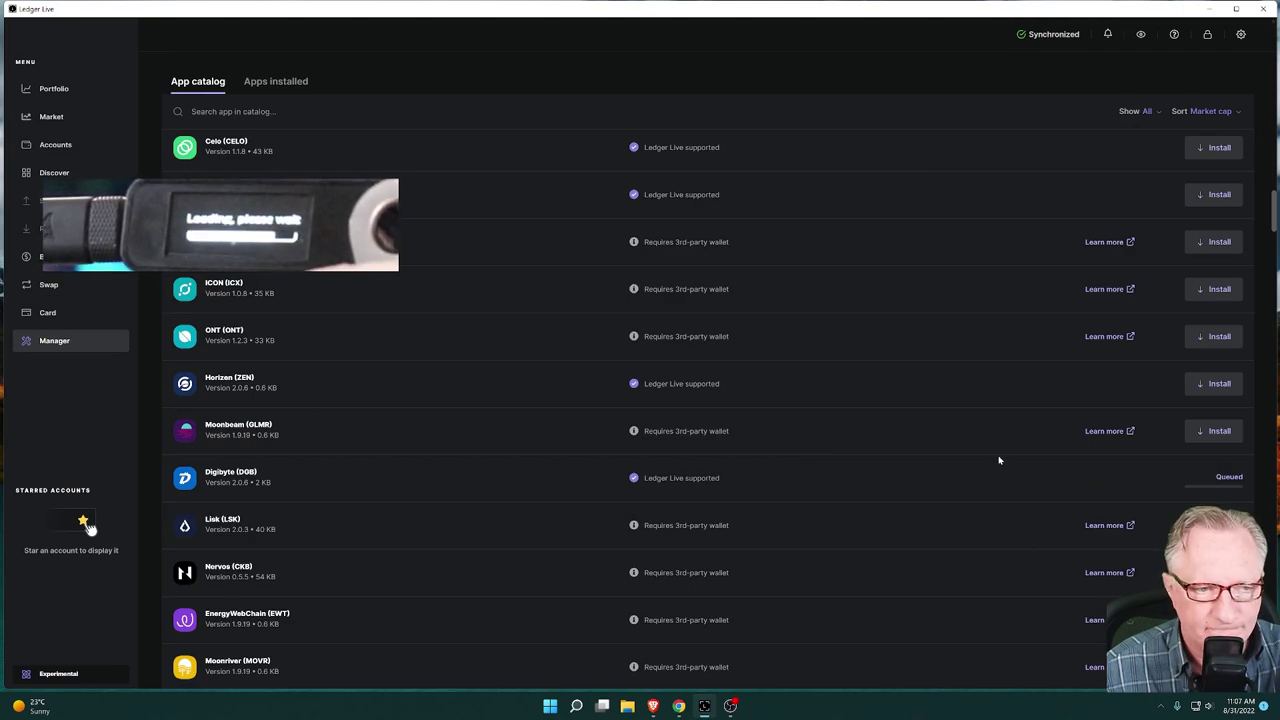
Examine how much of the Ledger Nano S Plus storage each installed app takes up
scroll(998, 460, up, 15)
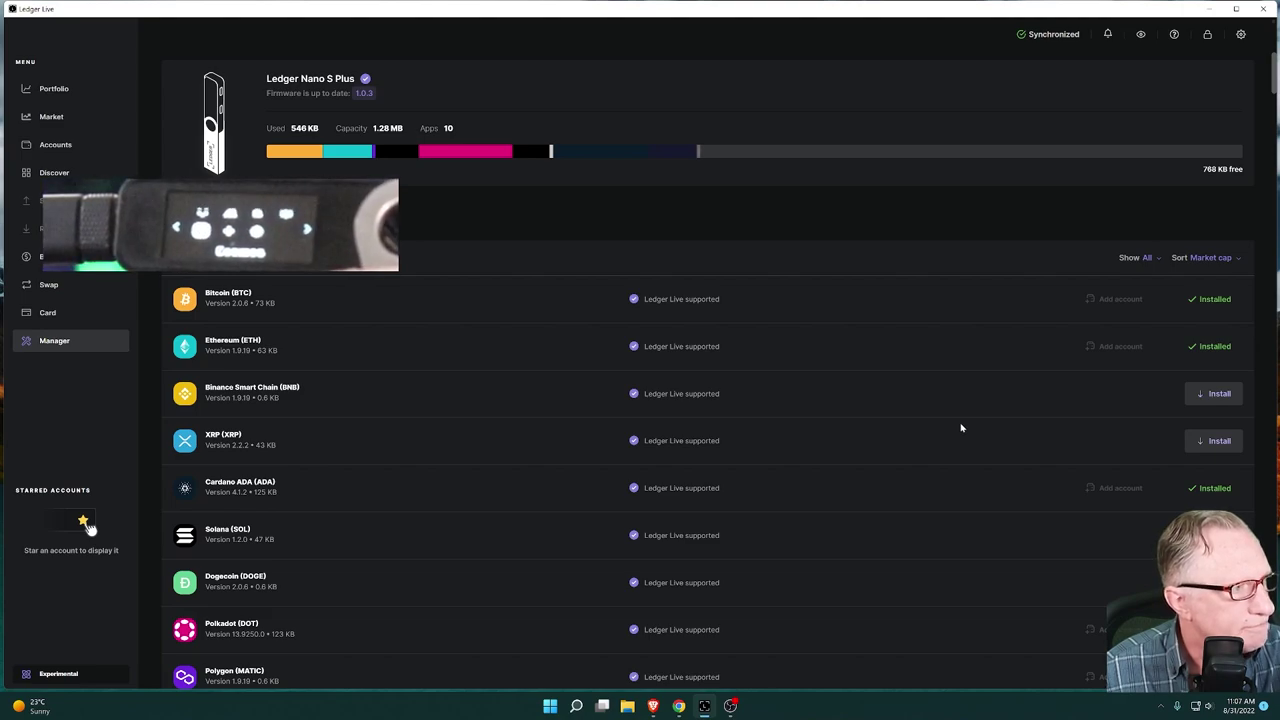
mouse_move(295, 151)
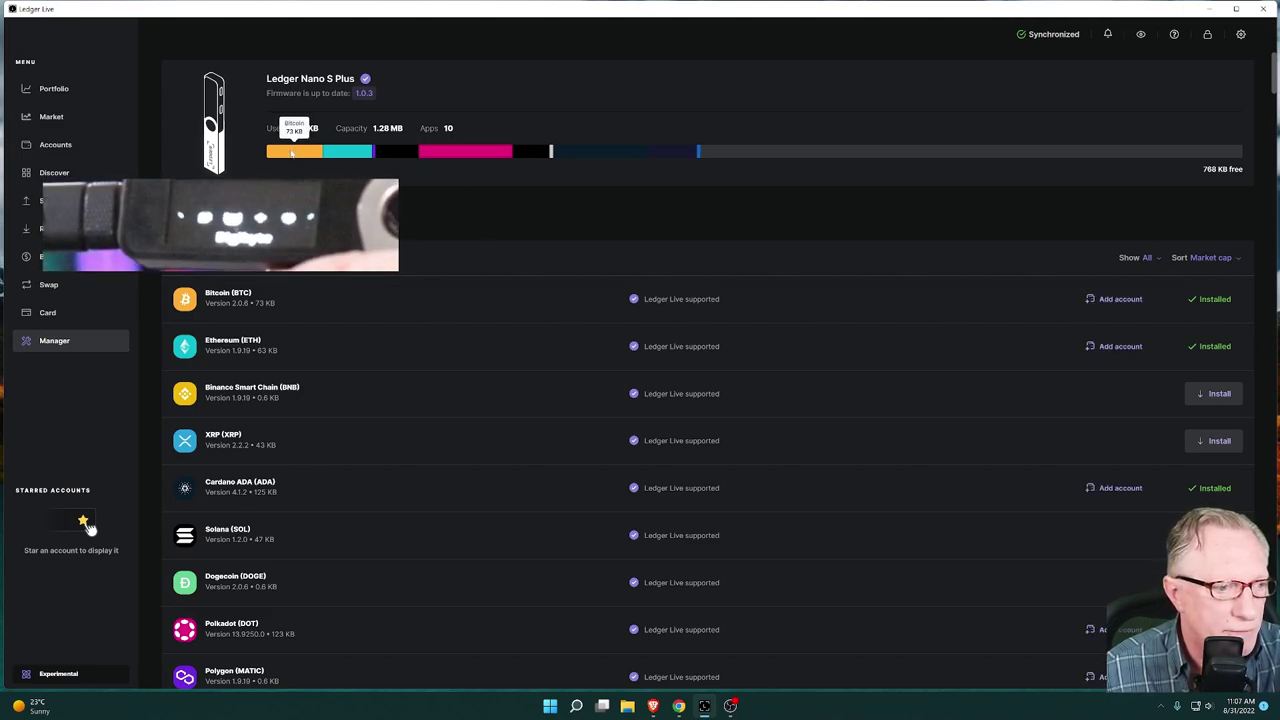
mouse_move(358, 155)
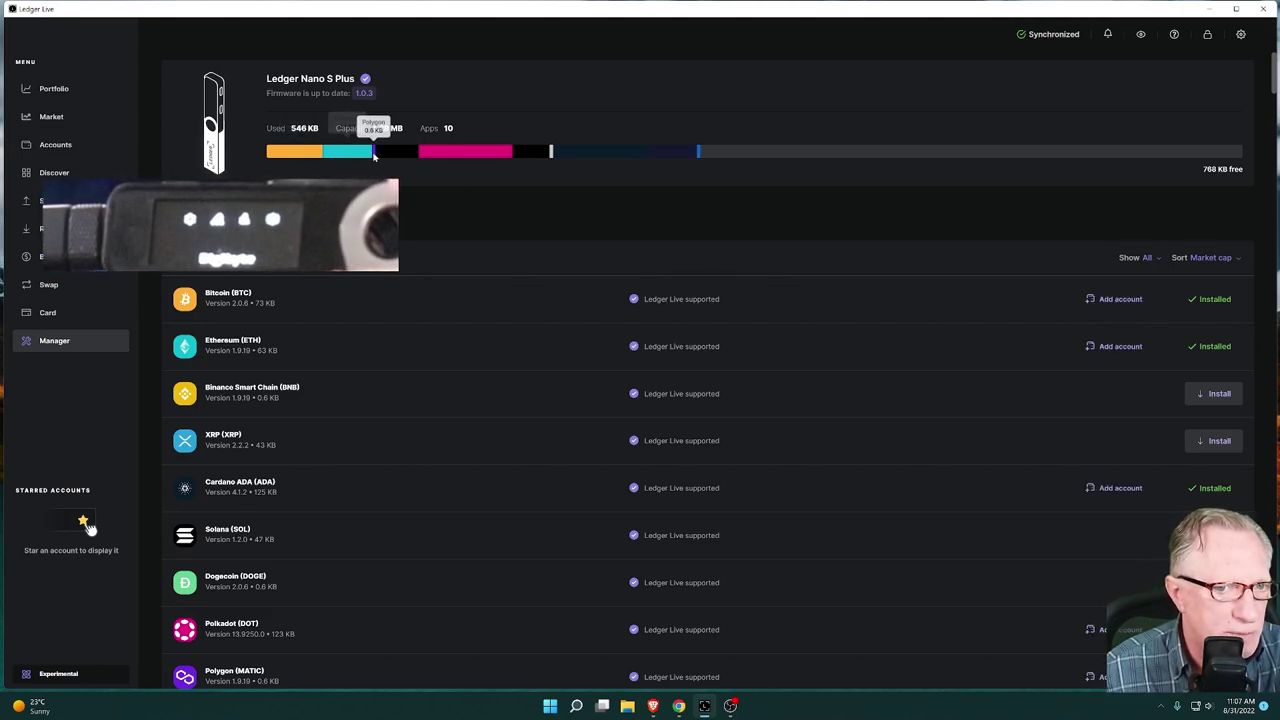
mouse_move(447, 157)
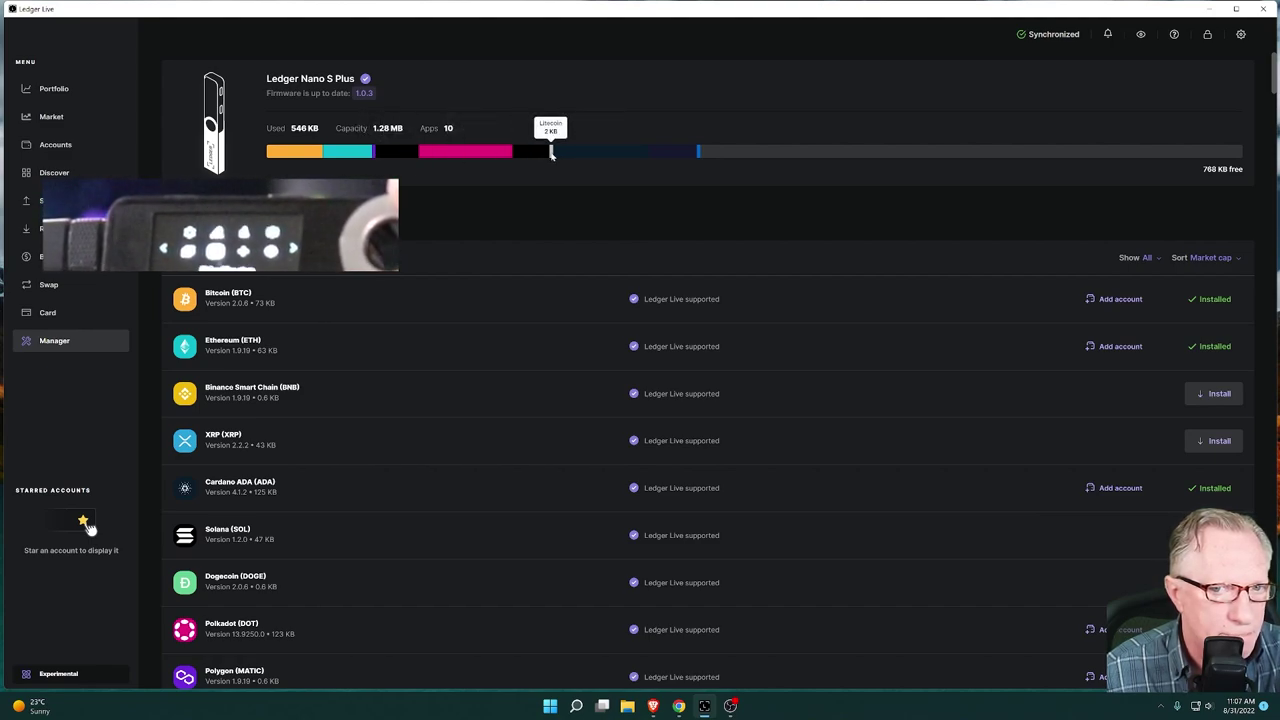
mouse_move(682, 155)
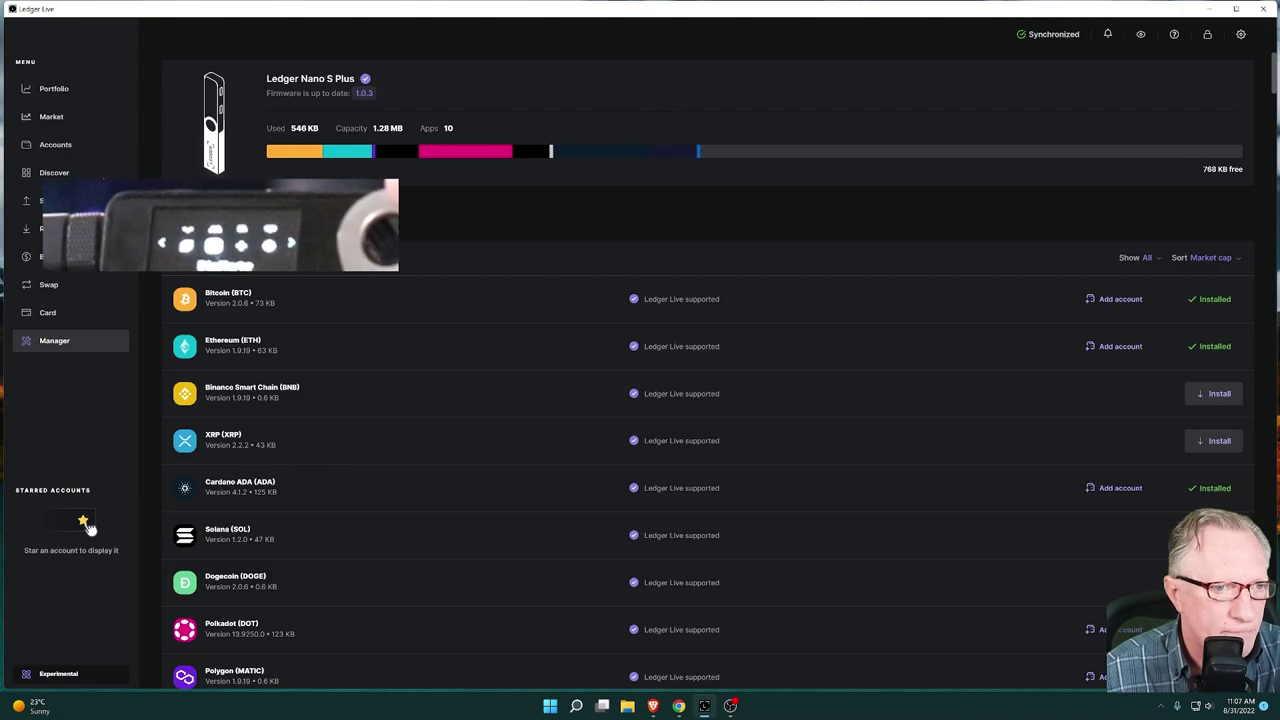
Check the remaining accounts in the accounts list and install the Solana (SOL) app on the Ledger Nano S Plus
click(56, 145)
scroll(410, 330, down, 5)
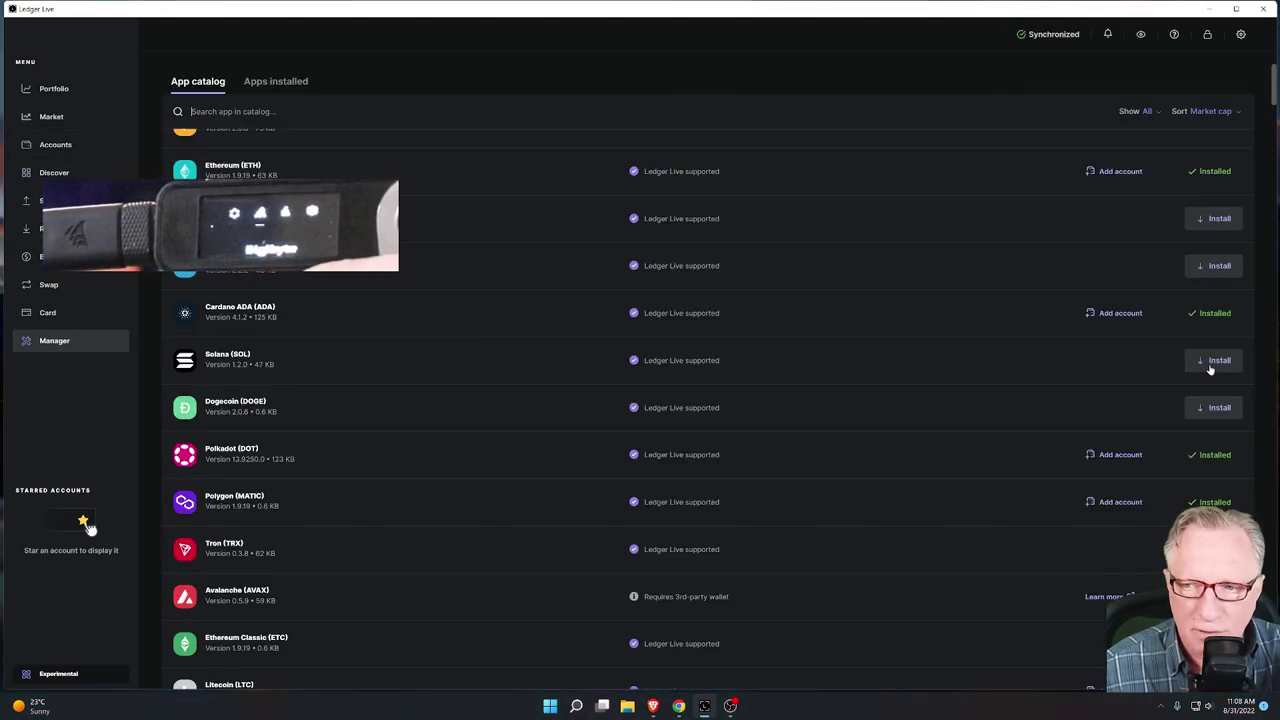
click(1212, 362)
scroll(1113, 426, down, 8)
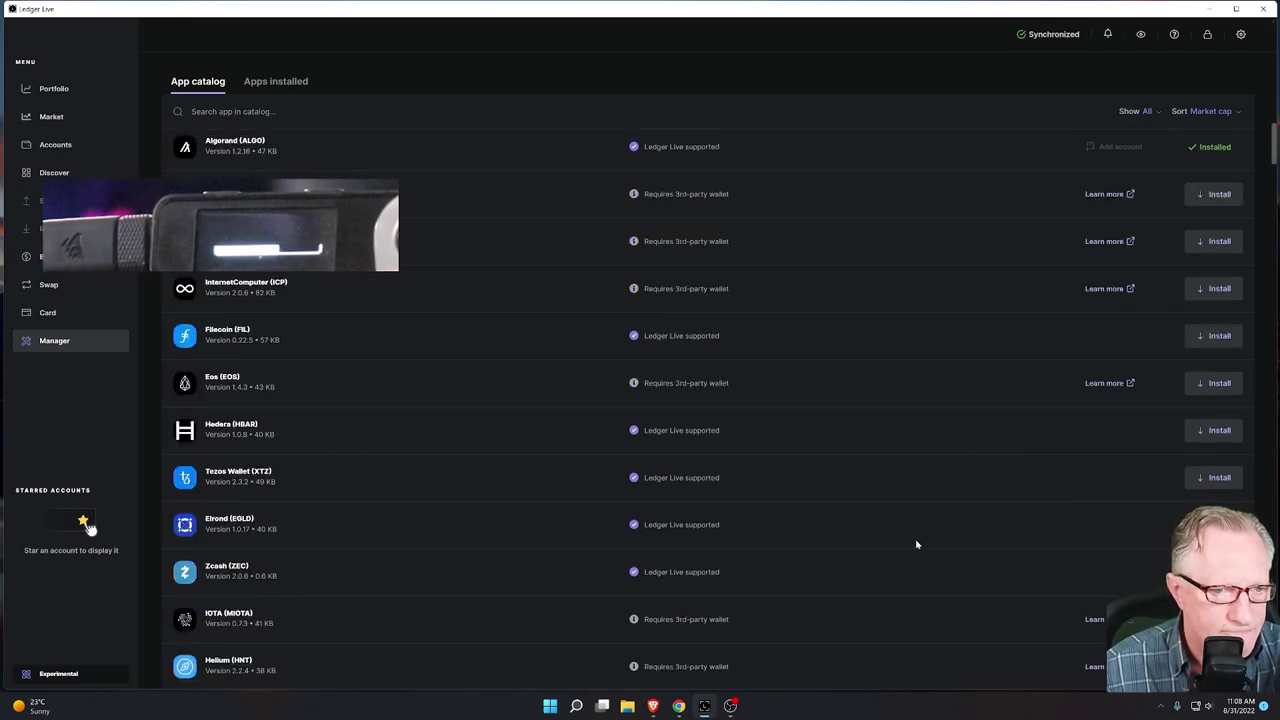
scroll(914, 483, up, 10)
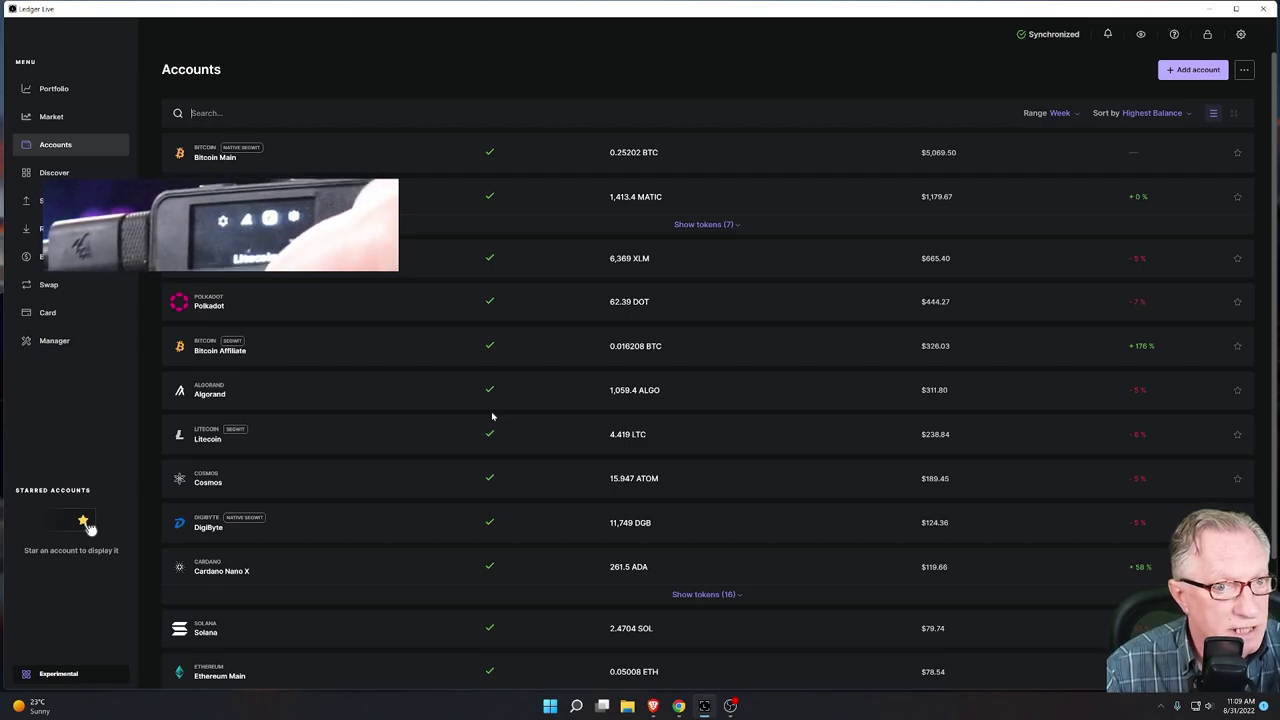
Generate the receive address for the Bitcoin Main account, verify it on the hardware device and return to the accounts list
click(460, 161)
click(400, 122)
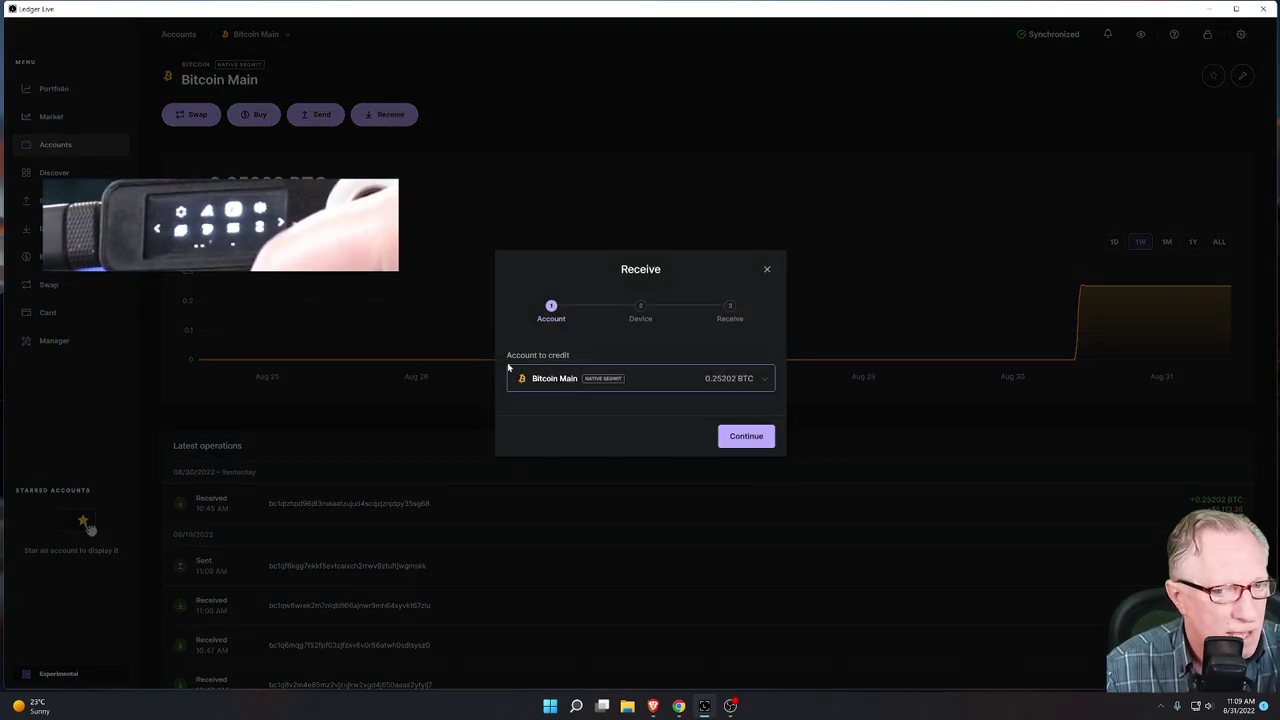
click(745, 437)
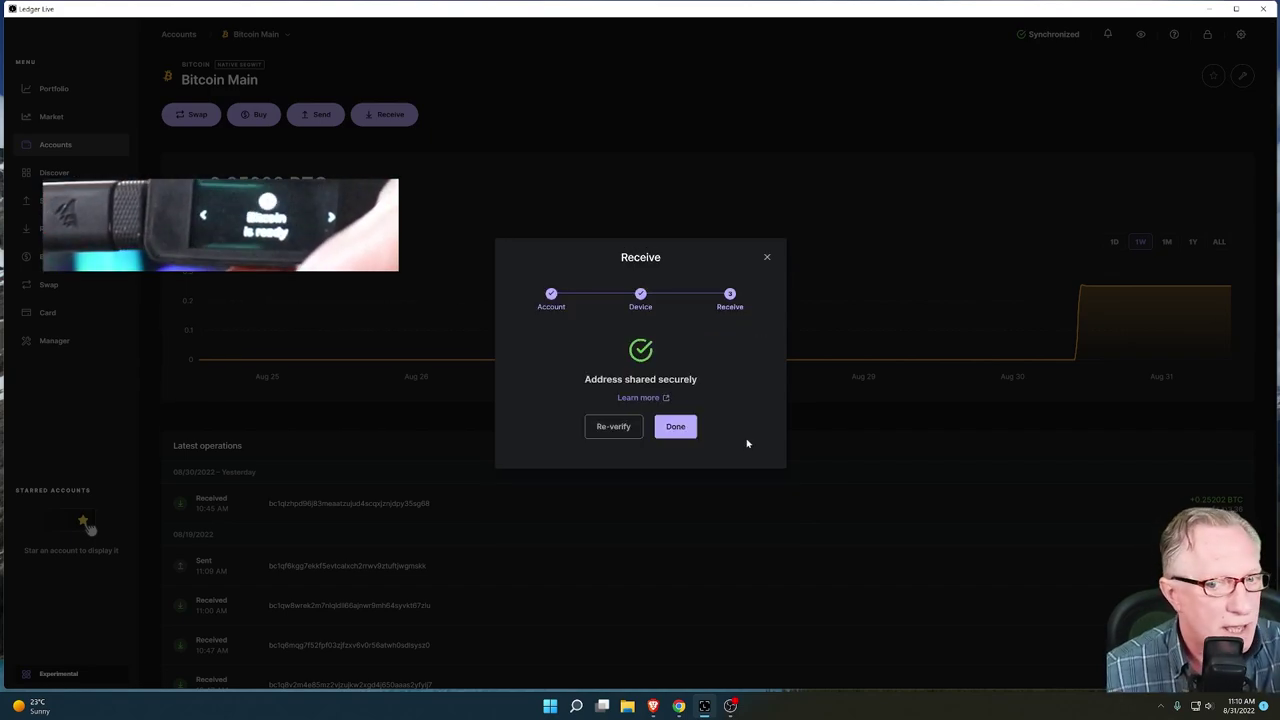
click(678, 429)
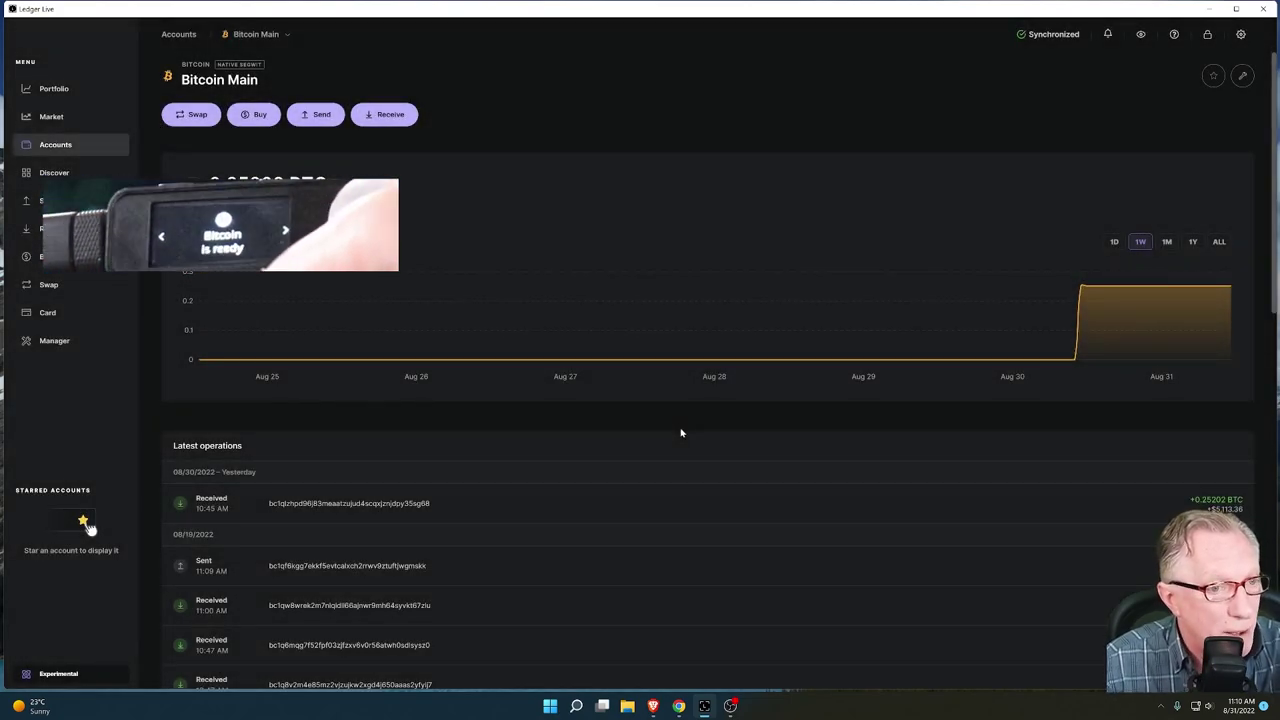
click(79, 148)
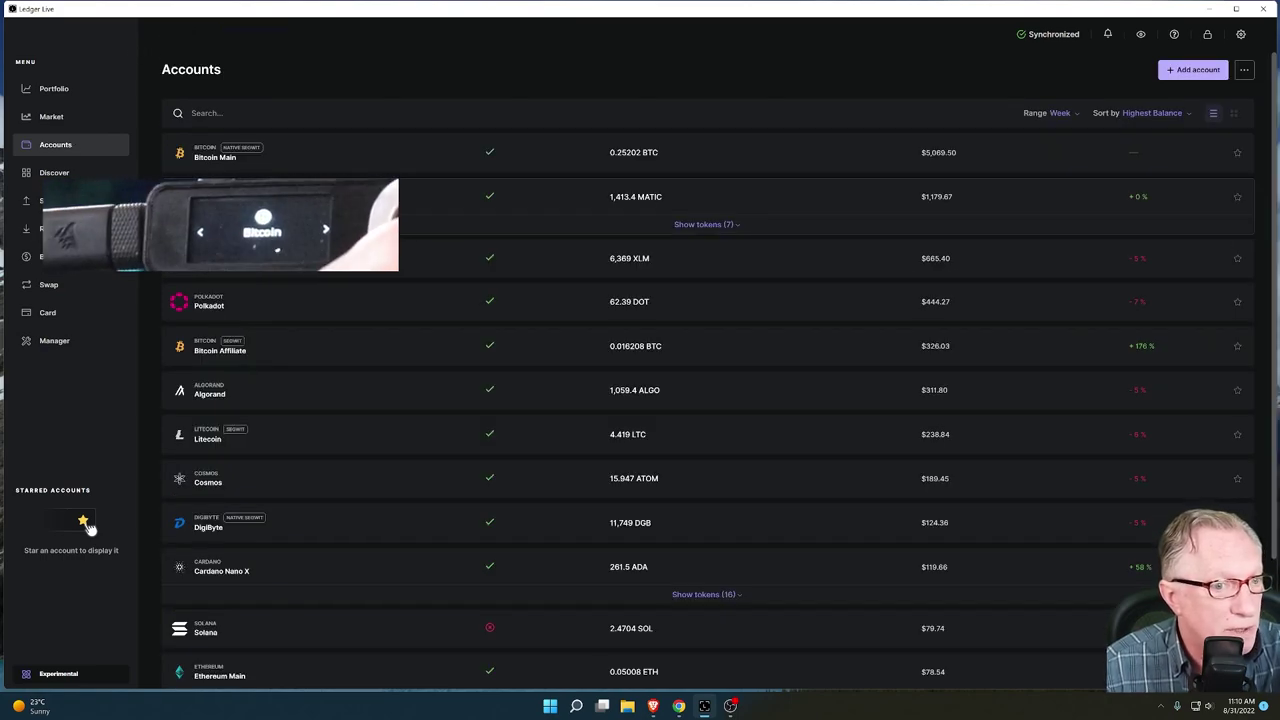
Generate the Polygon account's receive address, verify it on the Ledger Nano S Plus and go back to the accounts list
click(320, 198)
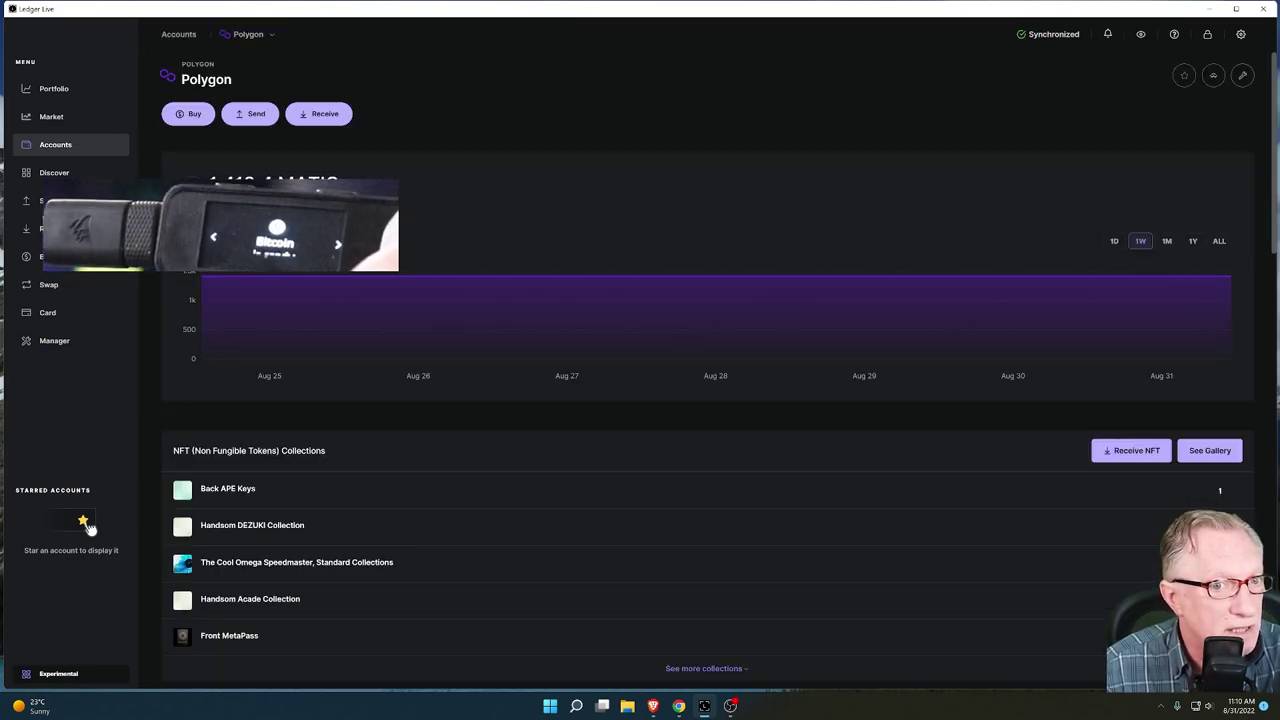
click(325, 114)
click(745, 467)
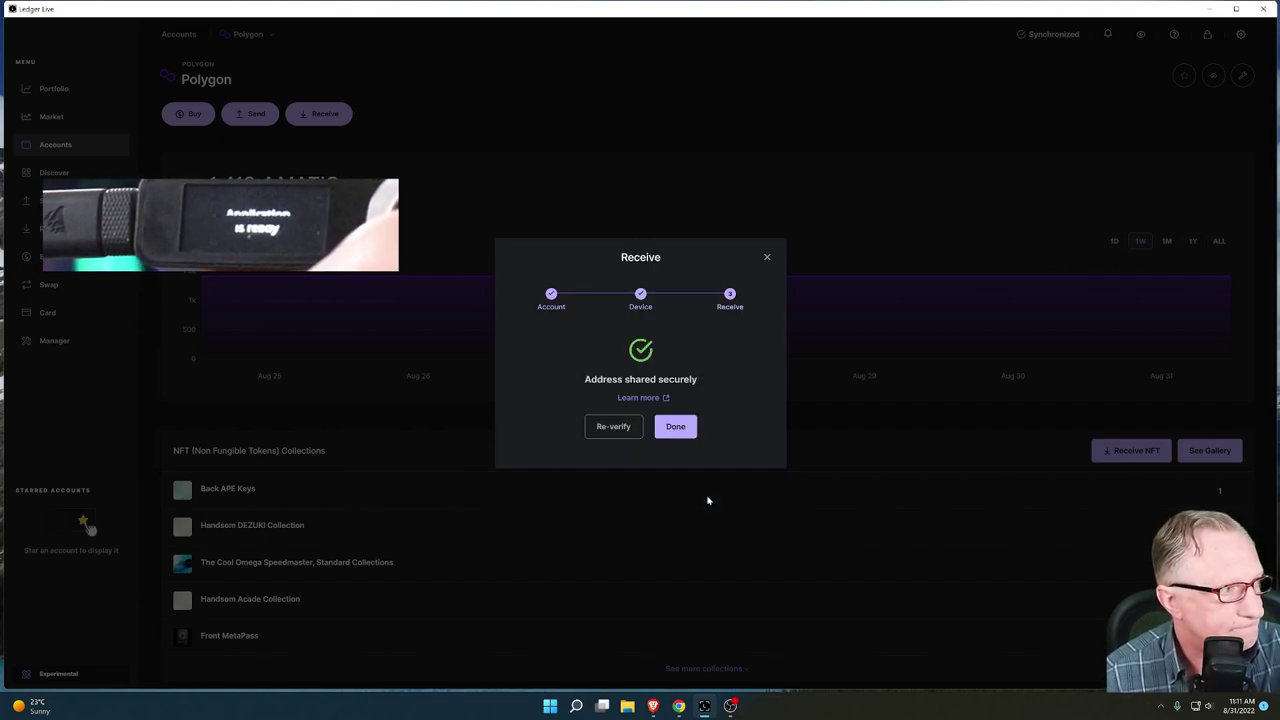
click(676, 427)
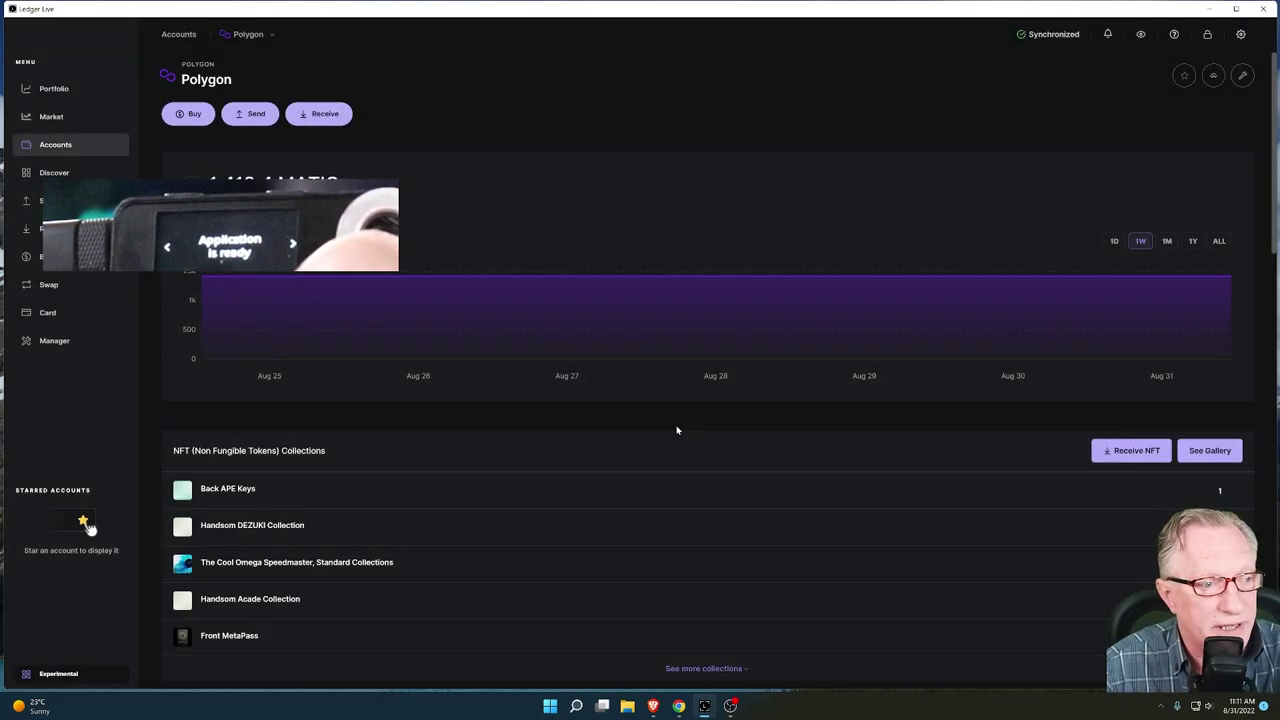
click(64, 146)
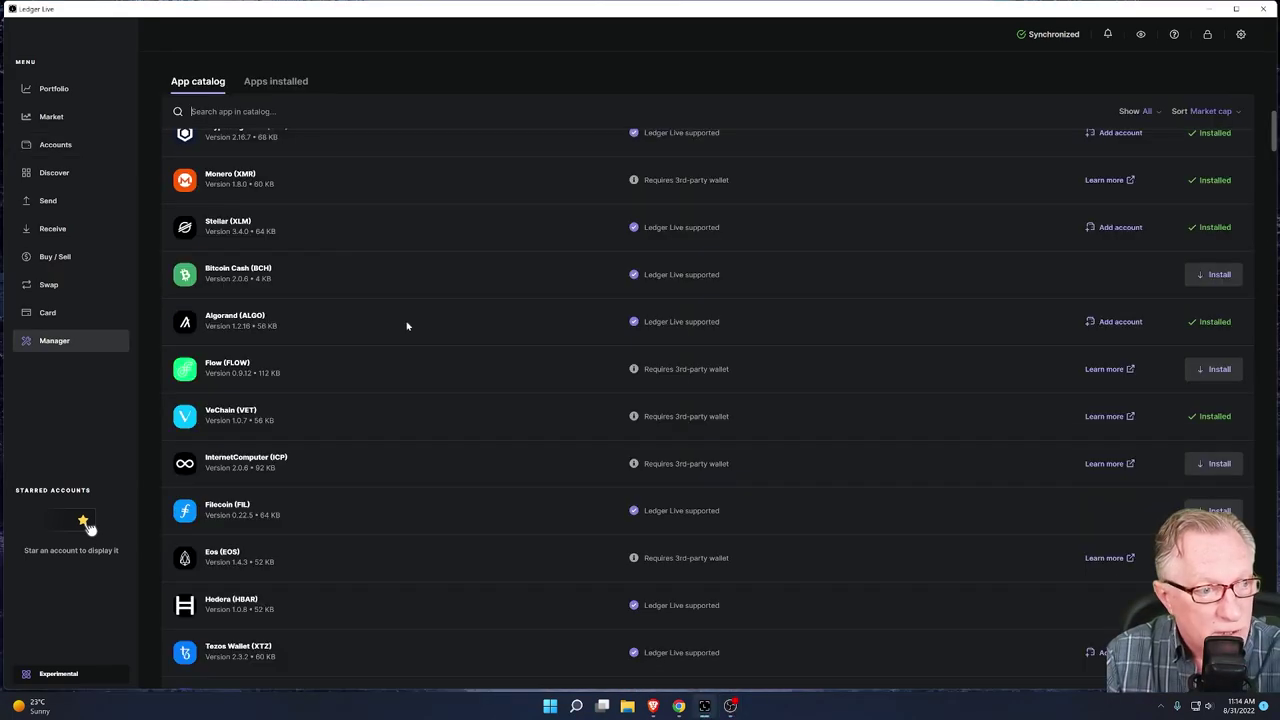
Locate the Filecoin (FIL) app in the app catalog, start adding a Filecoin (FIL) account and cancel it
scroll(410, 328, down, 5)
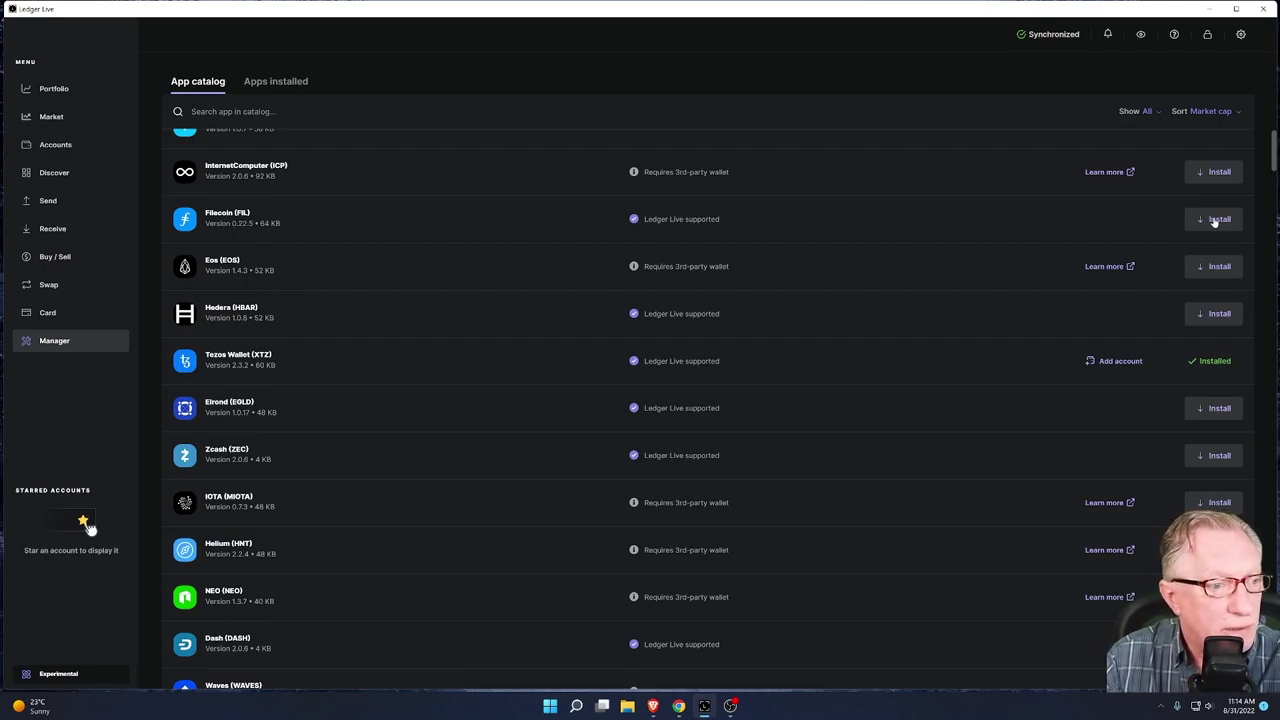
click(62, 149)
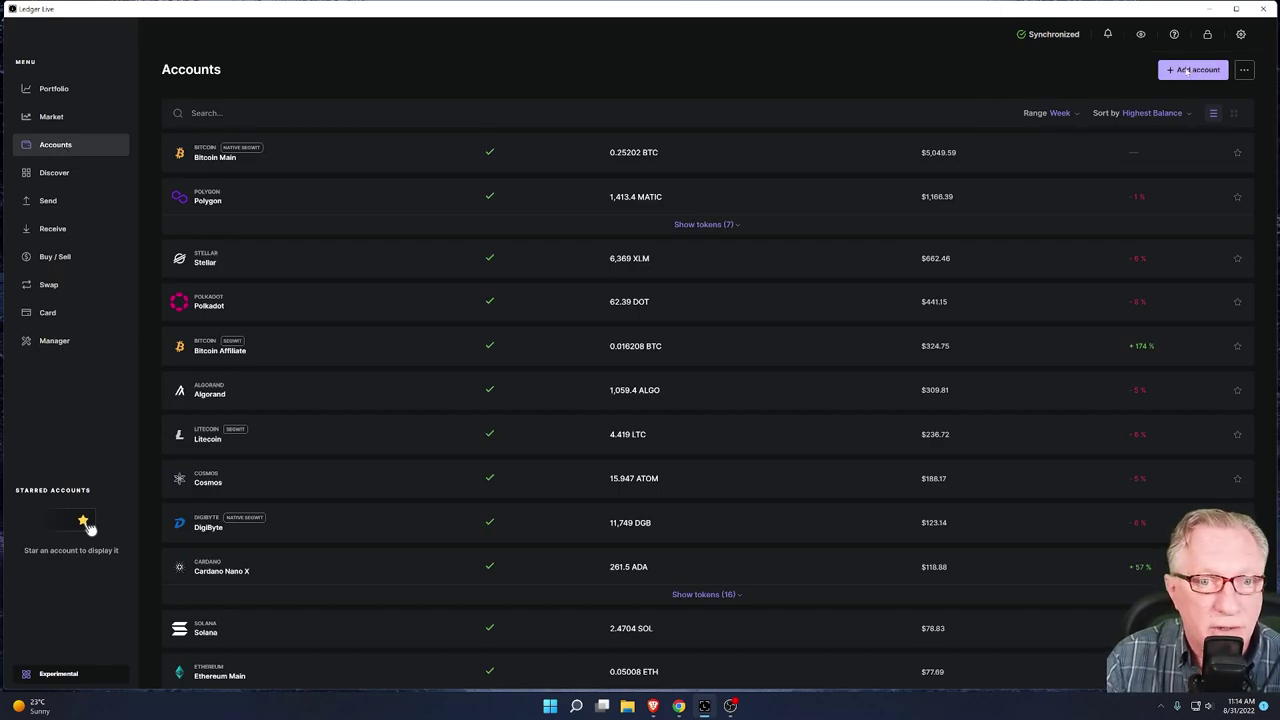
click(1195, 69)
click(764, 370)
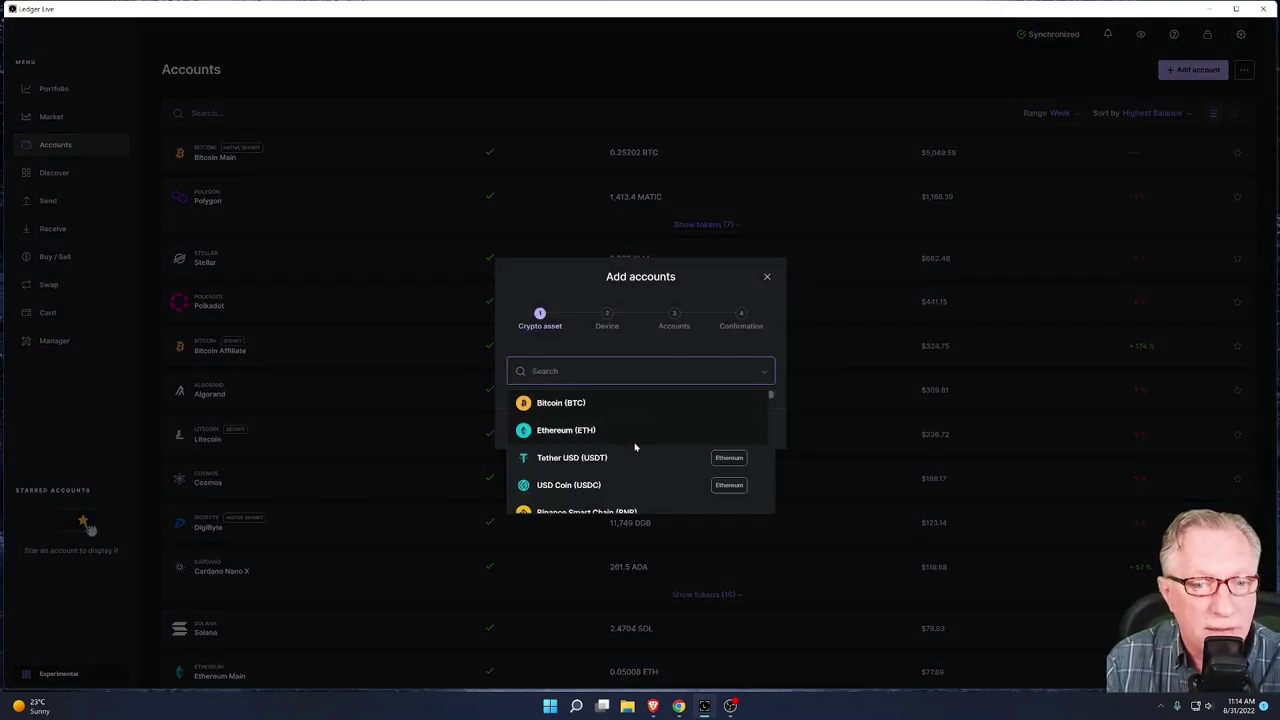
text(file)
click(591, 403)
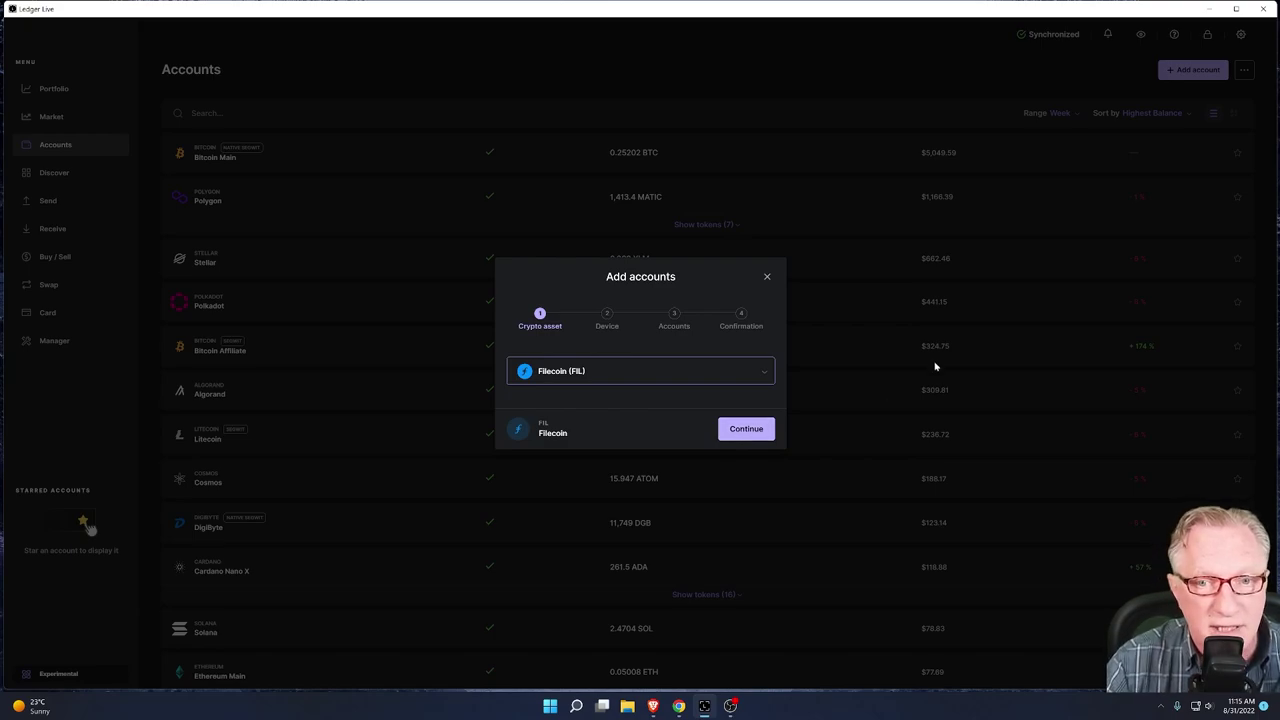
click(767, 277)
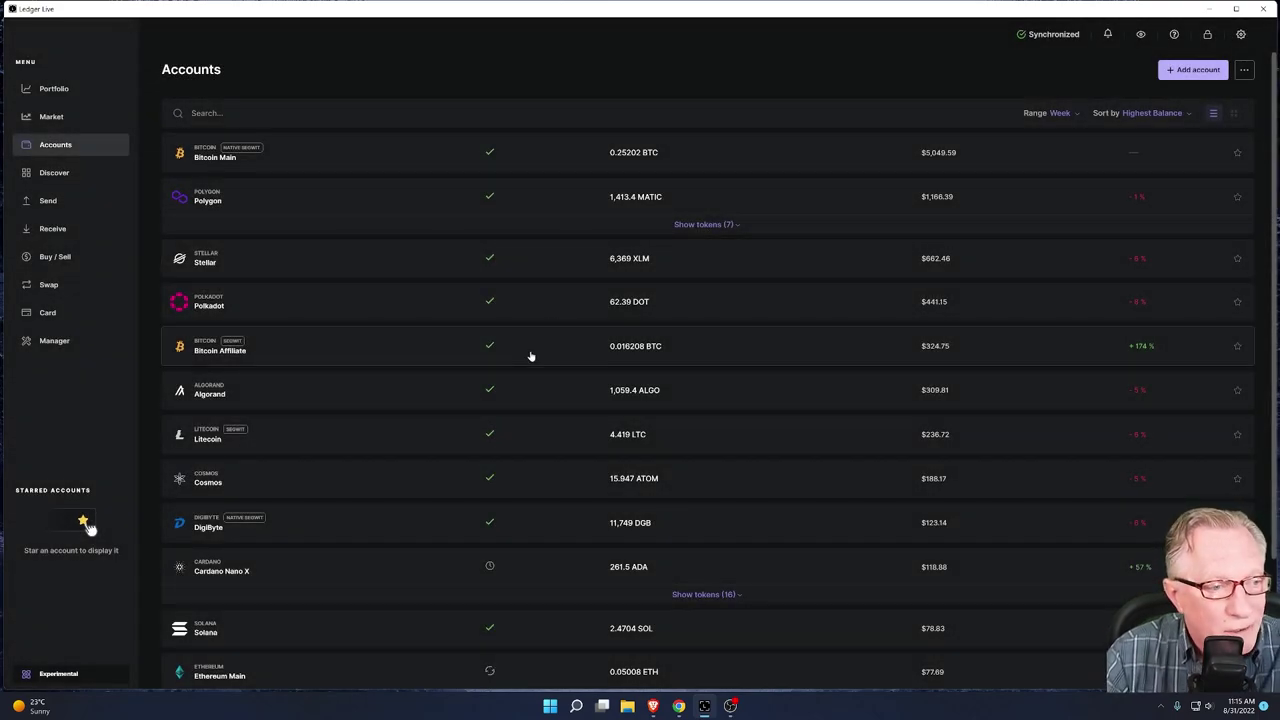